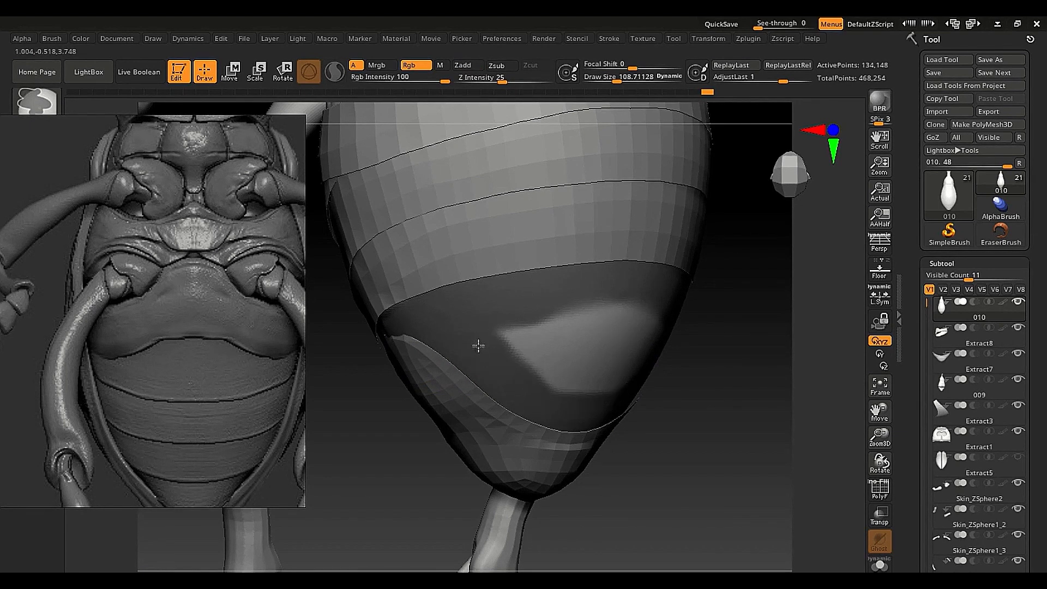
Extend the mask on the beetle's abdomen along the upper border of the last segment, just below the neighbouring plate.
key("alt+s")
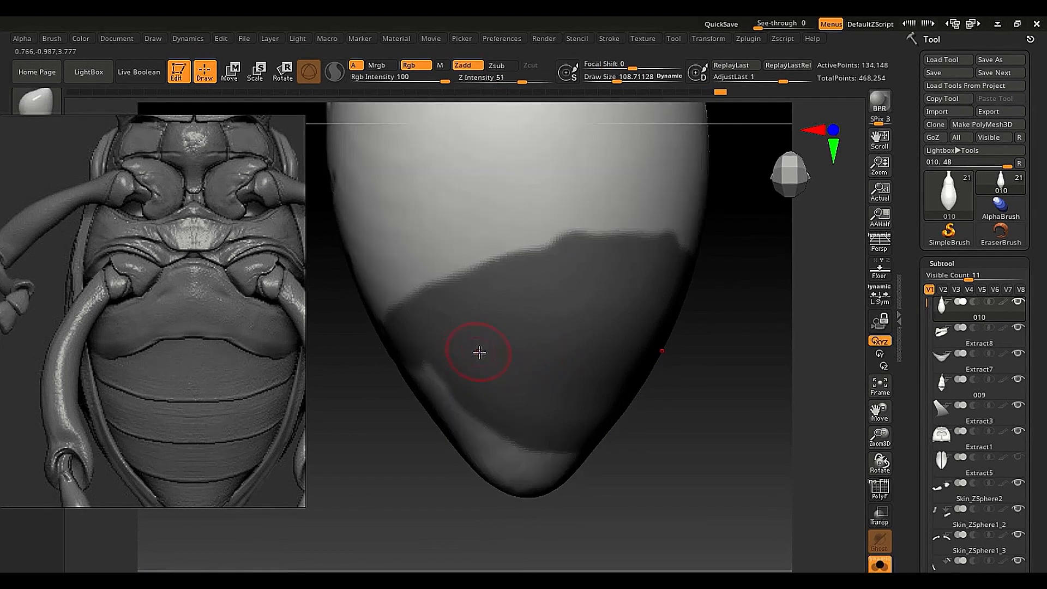
right_click_drag(479, 352, 498, 332)
mouse_move(397, 339)
left_mouse_down("ctrl")
mouse_move(425, 312)
mouse_move(518, 267)
mouse_move(603, 251)
left_mouse_up("ctrl")
right_click_drag(603, 251, 537, 266)
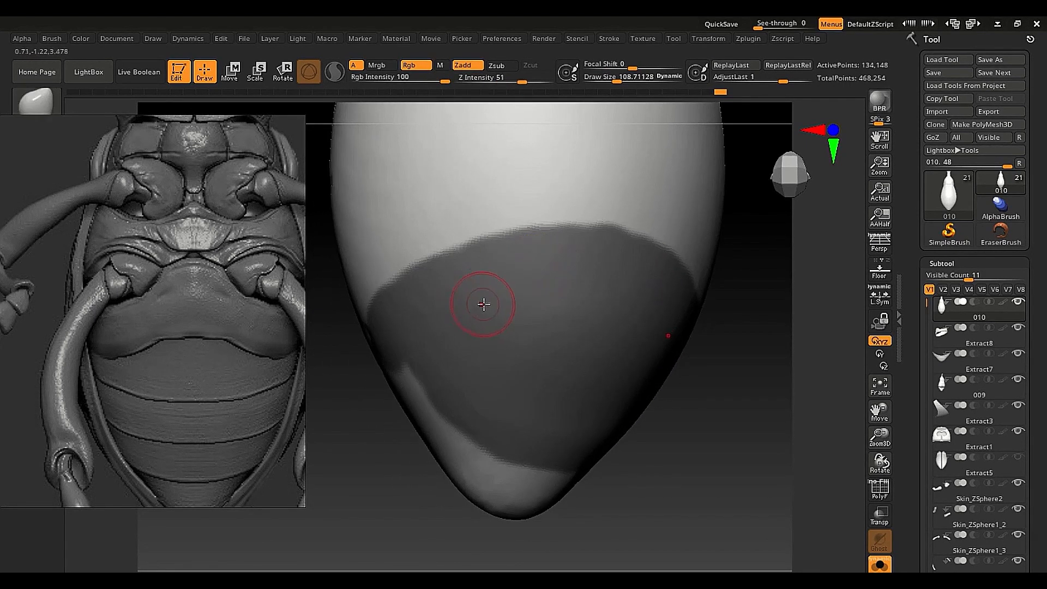
Erase the mask from the side of the abdomen so its lower side border forms a clean curve.
mouse_move(482, 303)
right_mouse_down()
mouse_move(465, 338)
mouse_move(369, 381)
right_mouse_up()
key("alt+s")
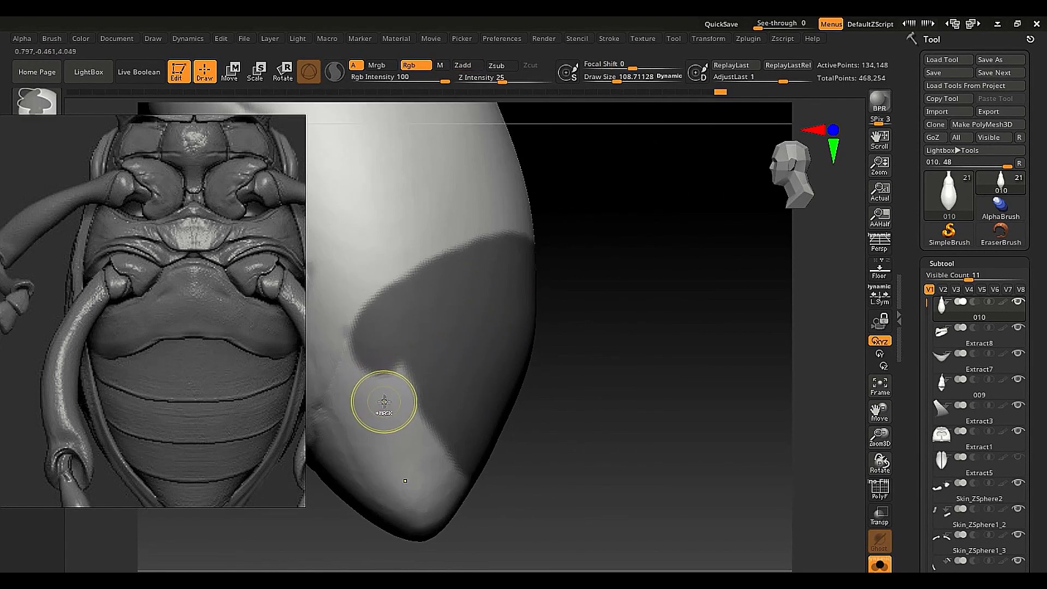
mouse_move(387, 412)
left_mouse_down("ctrl+alt")
mouse_move(375, 358)
mouse_move(347, 349)
left_mouse_up("ctrl+alt")
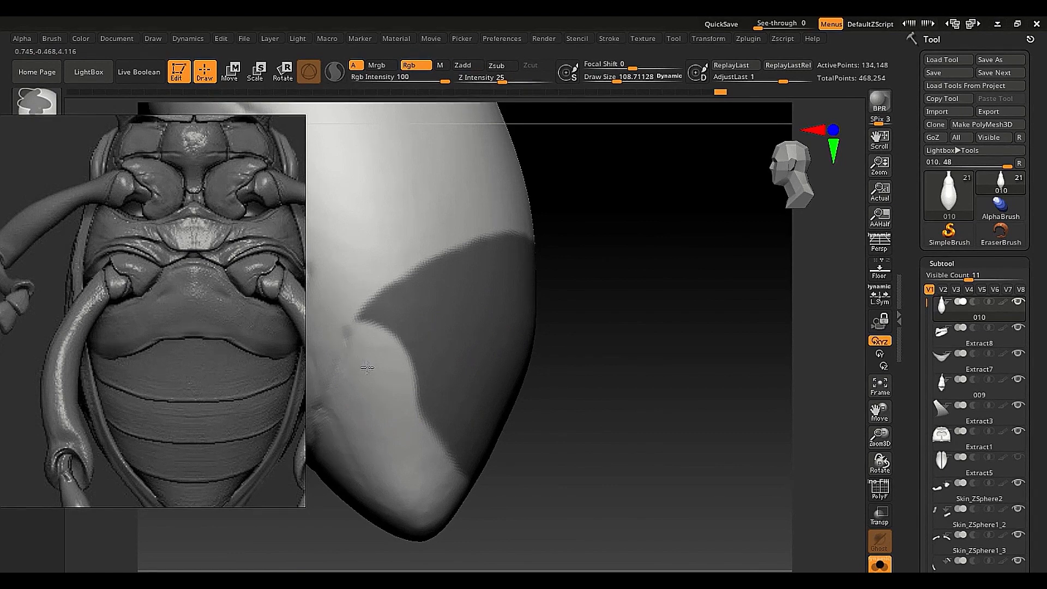
left_click_drag(454, 494, 466, 508, "ctrl+alt")
With the surrounding plates shown, trim and repaint the mask so its lower border follows the tail plate's edge.
mouse_move(466, 508)
right_mouse_down()
mouse_move(413, 444)
mouse_move(444, 344)
right_mouse_up()
key("alt+s")
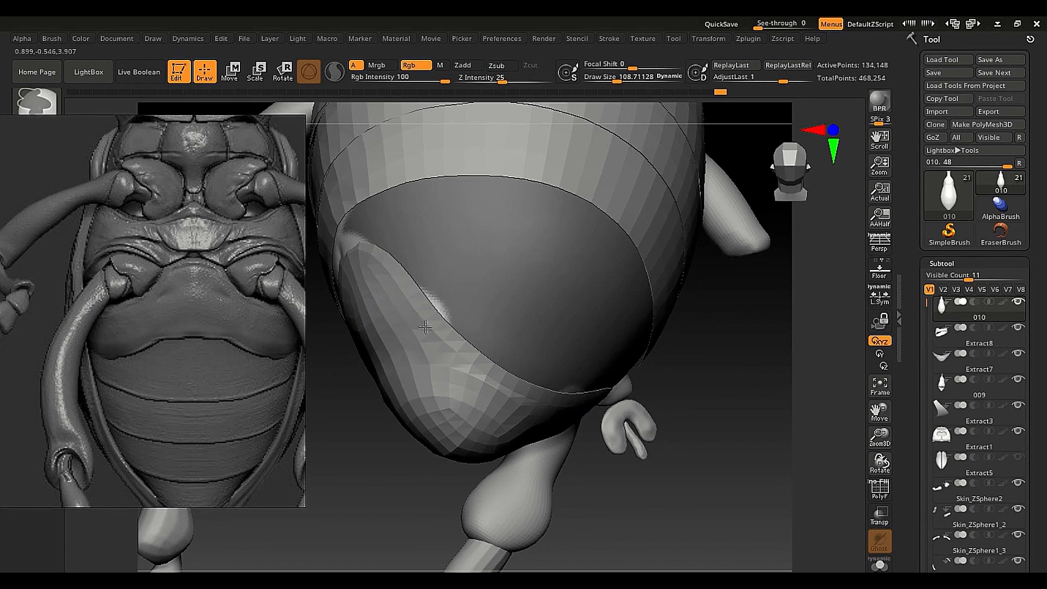
left_click_drag(426, 326, 498, 372, "ctrl+alt")
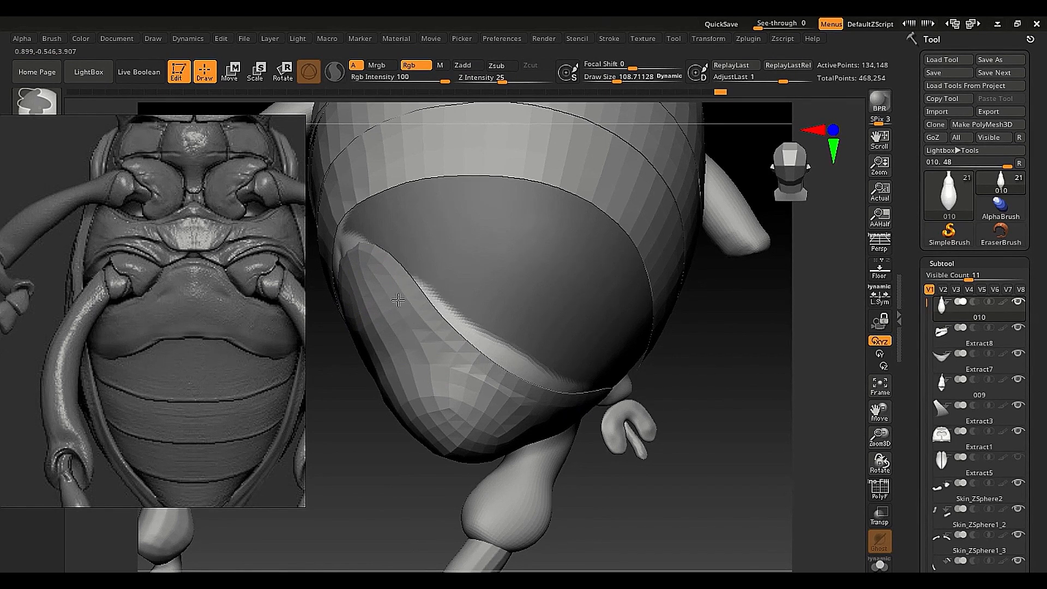
left_click_drag(363, 267, 377, 237, "ctrl+alt")
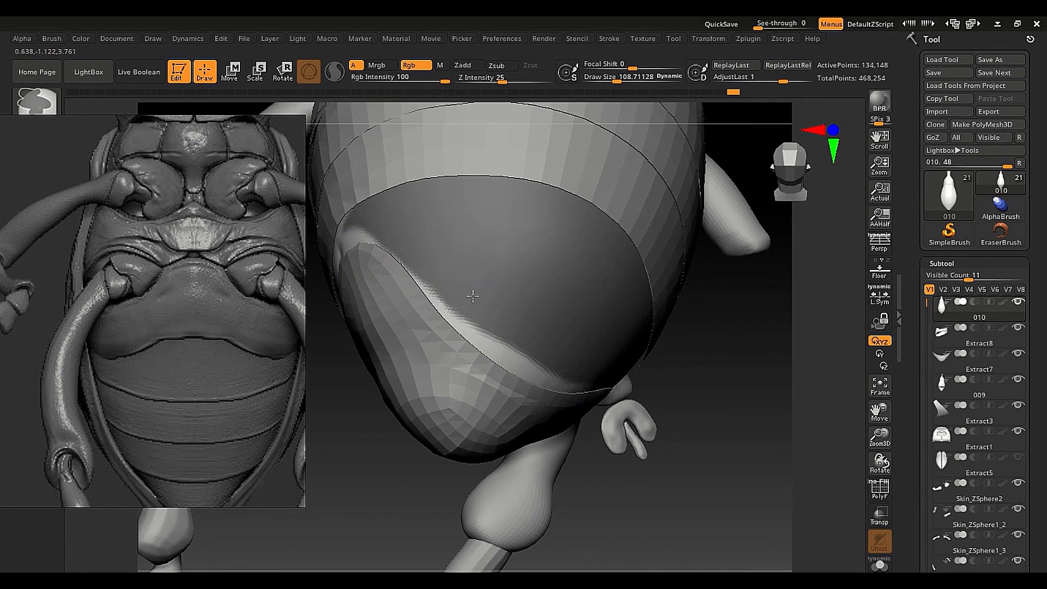
left_click_drag(472, 295, 494, 317, "ctrl")
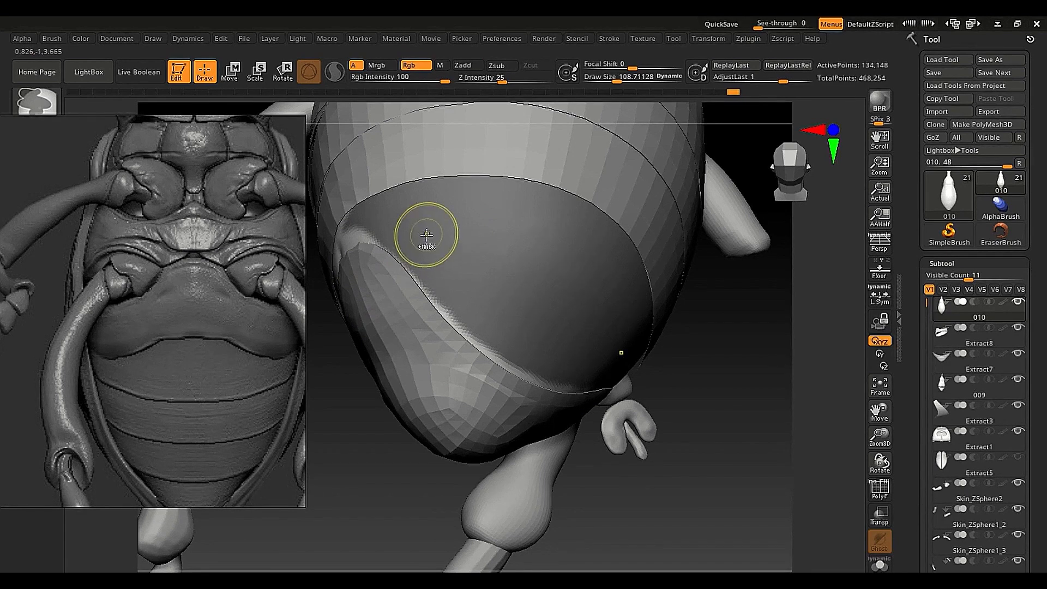
Reduce the draw size to about 54 and erase the mask's pointed side corner, undoing the last edge touch-up.
right_click_drag(427, 236, 463, 274)
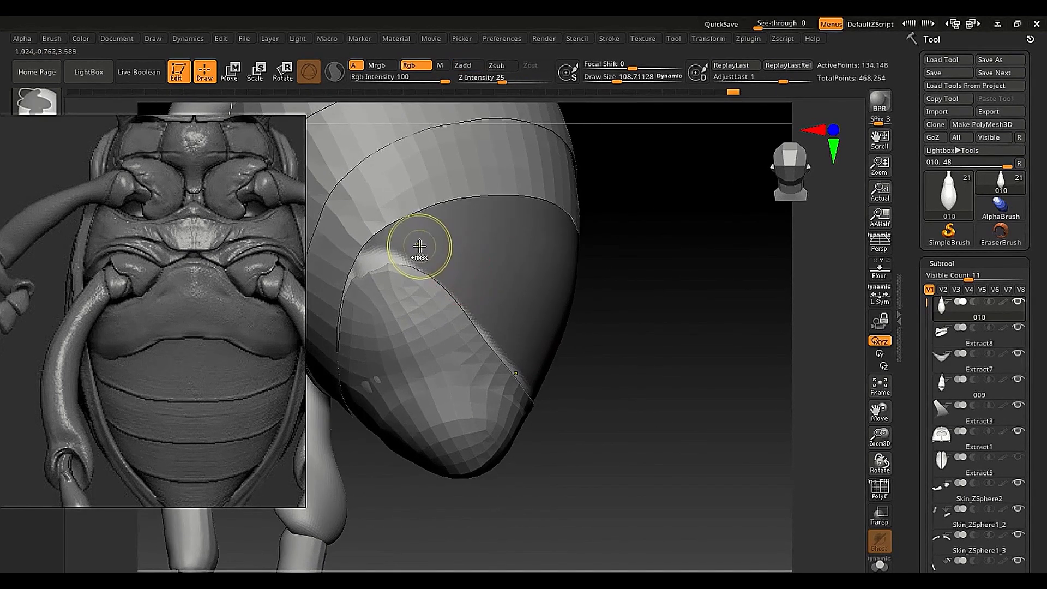
right_click_drag(419, 247, 449, 288, "ctrl")
key("s")
mouse_move(450, 274)
left_mouse_down()
mouse_move(398, 269)
mouse_move(383, 202)
left_mouse_up()
key("s")
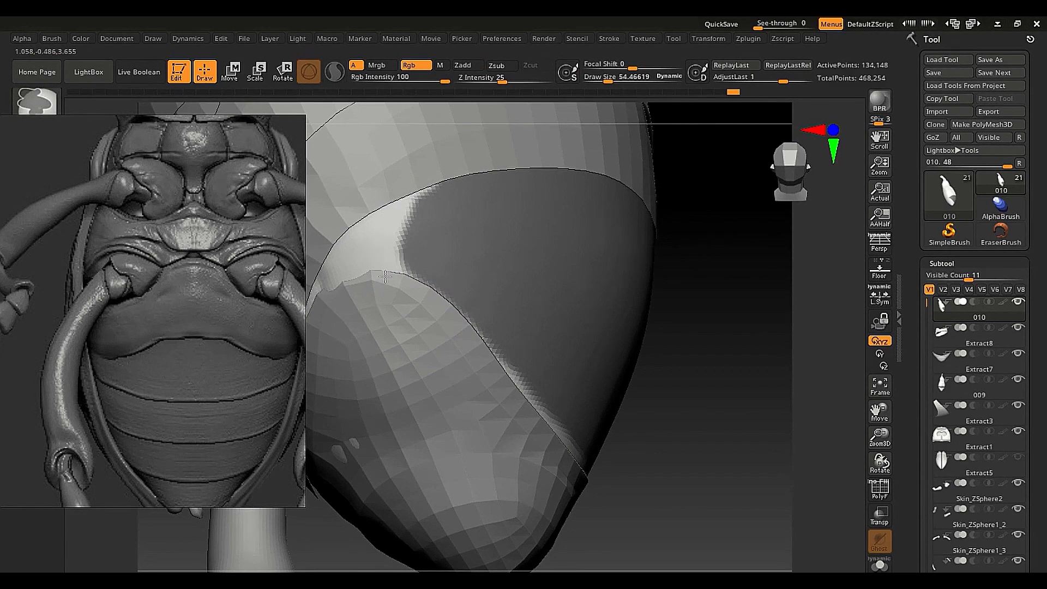
right_click_drag(428, 168, 542, 337, "ctrl")
mouse_move(536, 391)
right_mouse_down()
mouse_move(566, 397)
mouse_move(509, 256)
mouse_move(451, 292)
right_mouse_up()
mouse_move(434, 199)
left_mouse_down("ctrl")
mouse_move(404, 263)
mouse_move(445, 206)
left_mouse_up("ctrl")
key("ctrl+z")
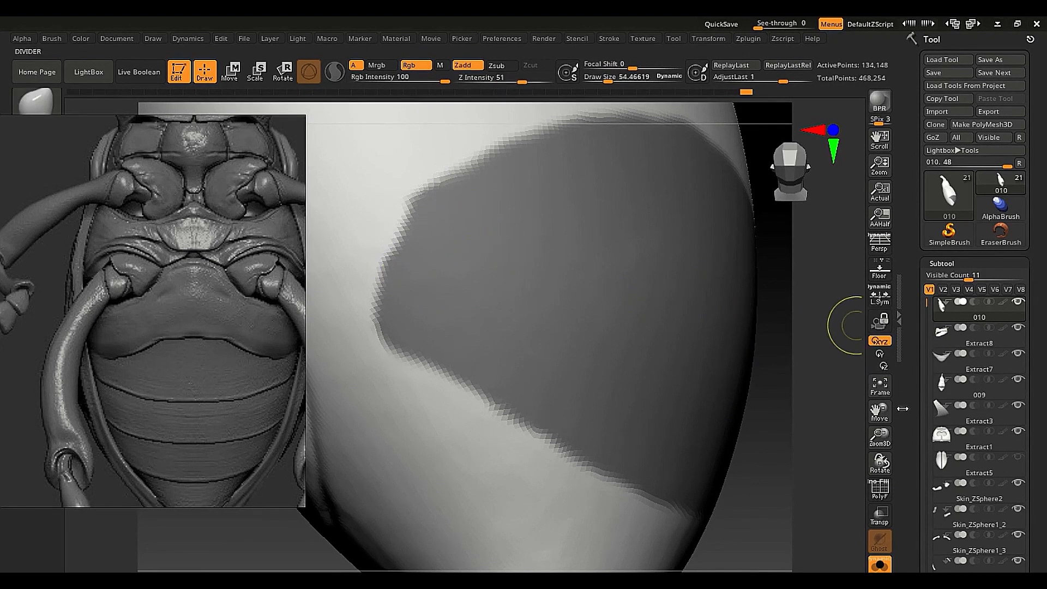
Extract the masked abdomen region and accept it as a new subtool.
left_click_drag(908, 369, 909, 235)
left_click(939, 336)
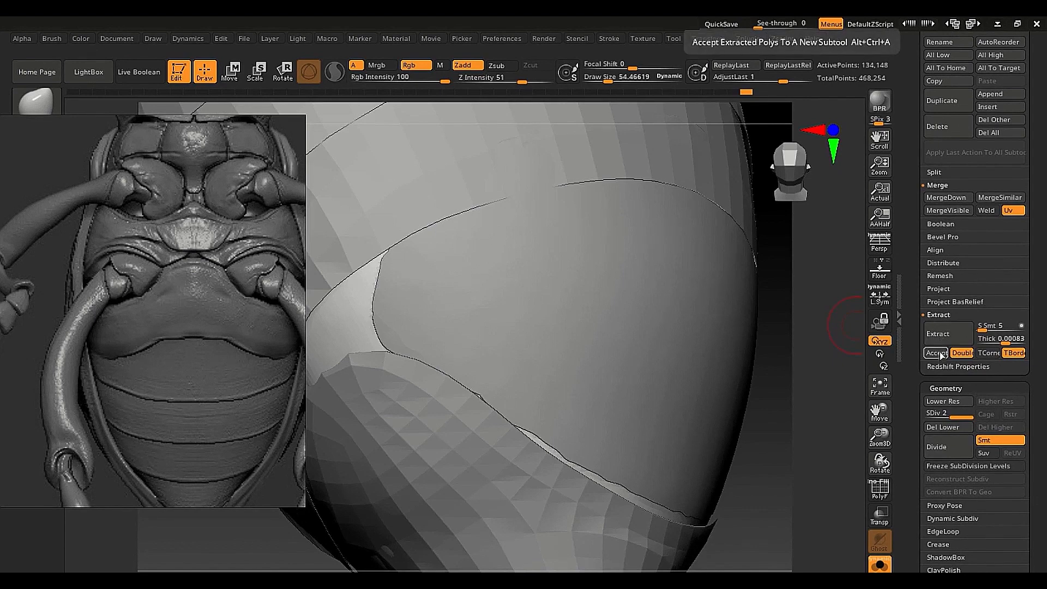
left_click(937, 354)
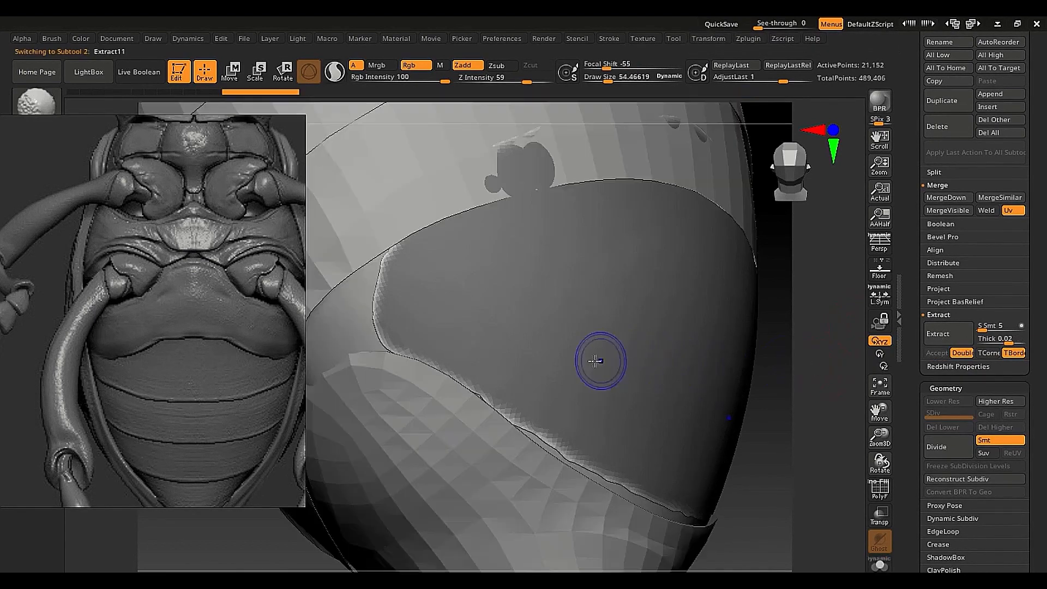
Solo the extracted plate and examine its polygroups, wireframe and edge thickness.
left_click_drag(580, 378, 642, 420)
key("shift+f")
right_click_drag(581, 298, 622, 513, "ctrl")
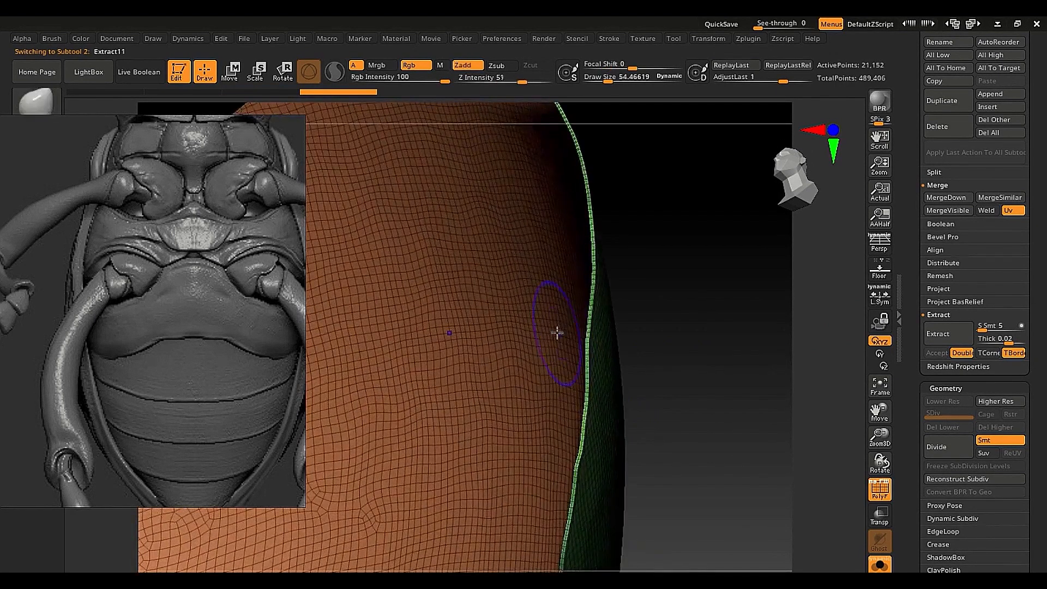
key("shift+s")
key("shift+s")
key("shift+f")
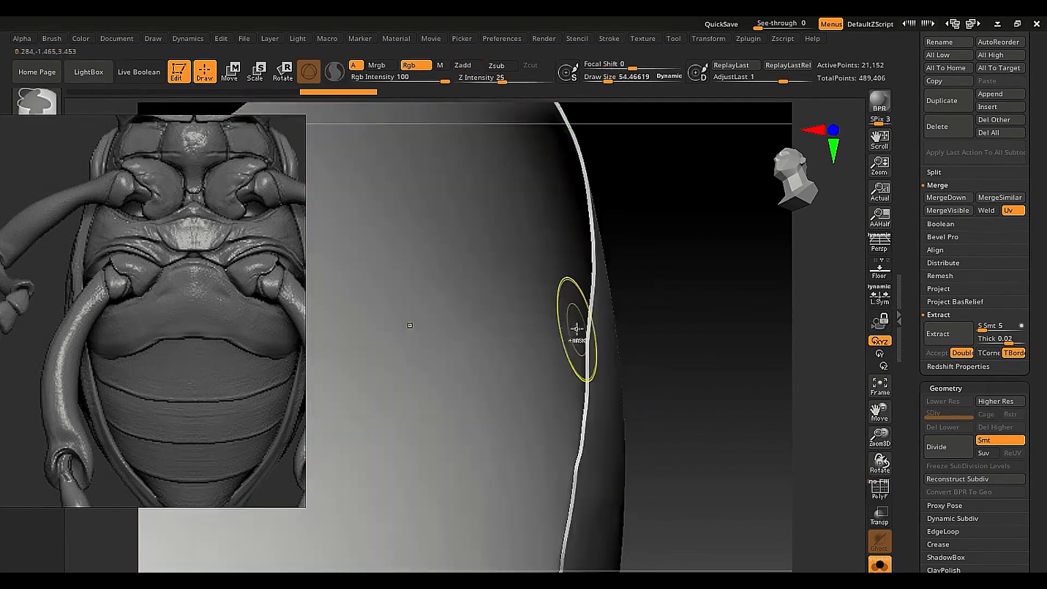
right_click_drag(578, 335, 609, 371, "ctrl")
key("f")
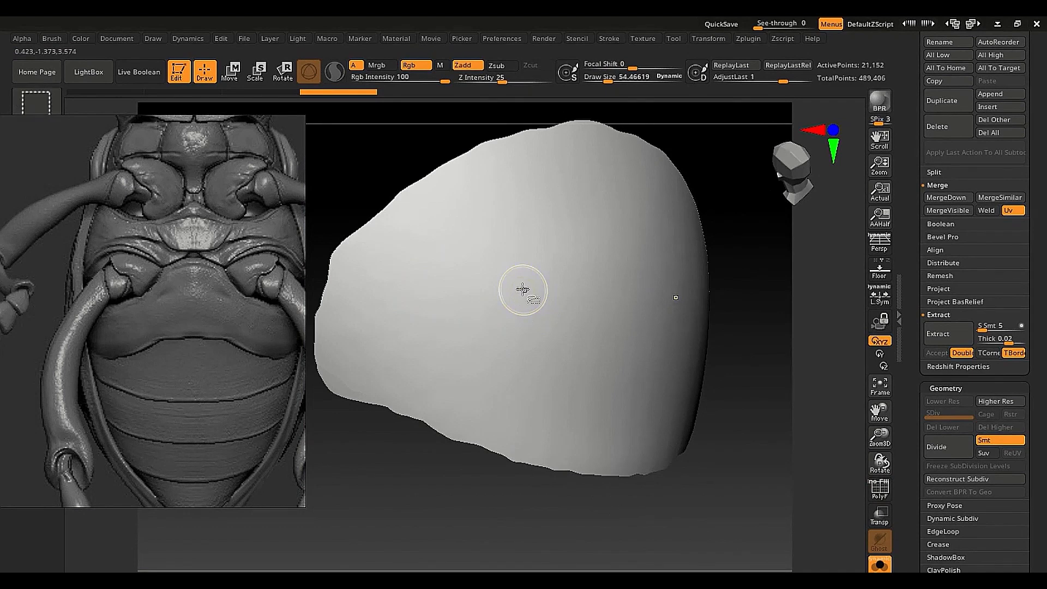
mouse_move(509, 283)
right_mouse_down()
mouse_move(490, 310)
mouse_move(439, 297)
mouse_move(423, 304)
mouse_move(435, 309)
right_mouse_up()
Isolate one surface polygroup of the extracted plate and delete the hidden geometry to leave a single-sided shell.
left_click(631, 378, "ctrl+shift")
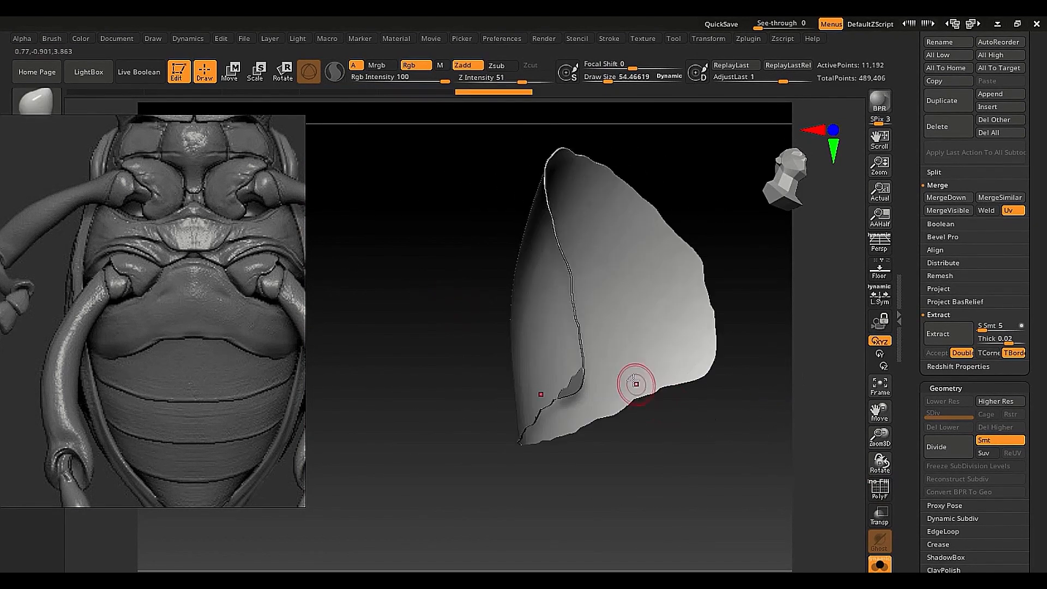
left_click_drag(774, 469, 781, 476, "ctrl+shift")
right_click_drag(777, 470, 709, 428)
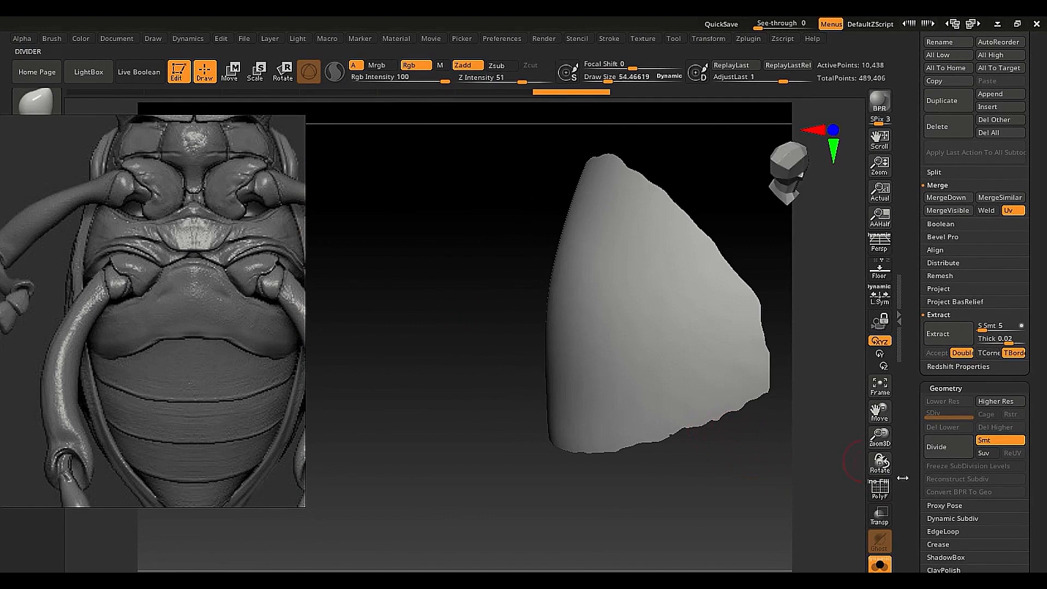
left_click_drag(910, 467, 916, 357)
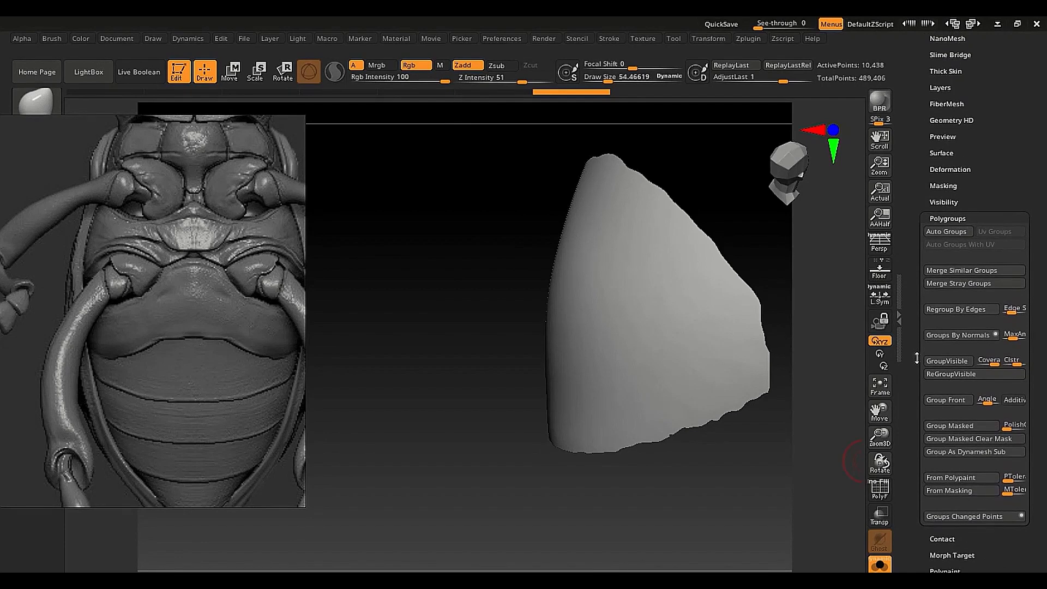
left_click_drag(920, 194, 909, 365)
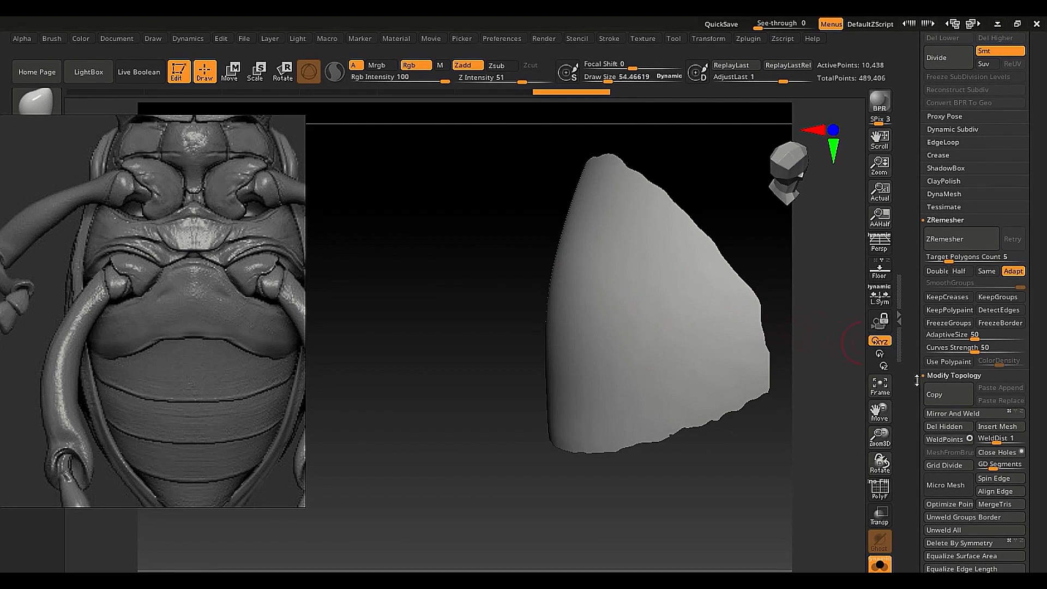
left_click_drag(917, 380, 899, 284)
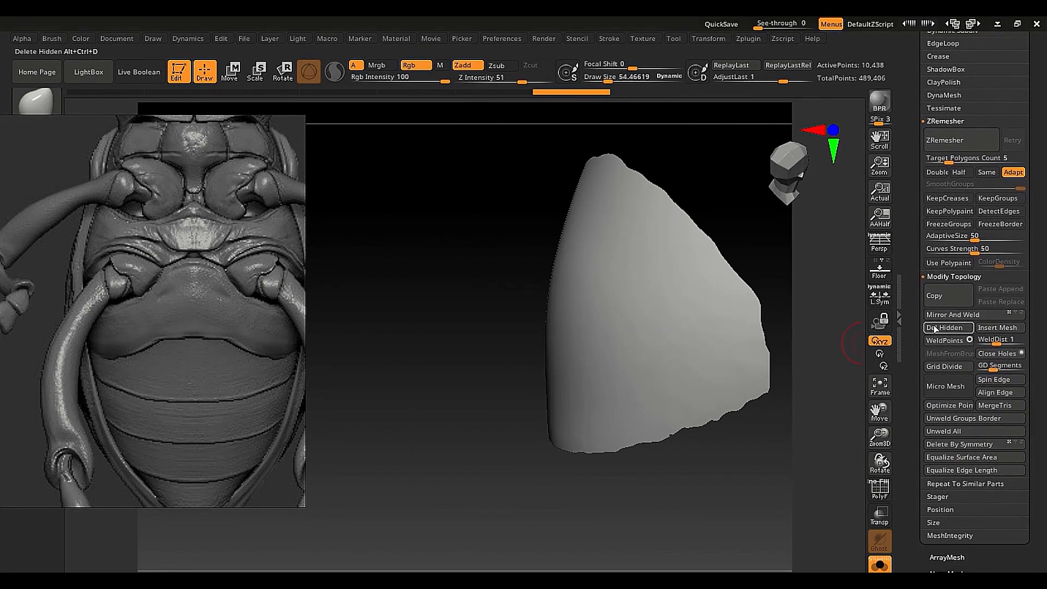
left_click(944, 329)
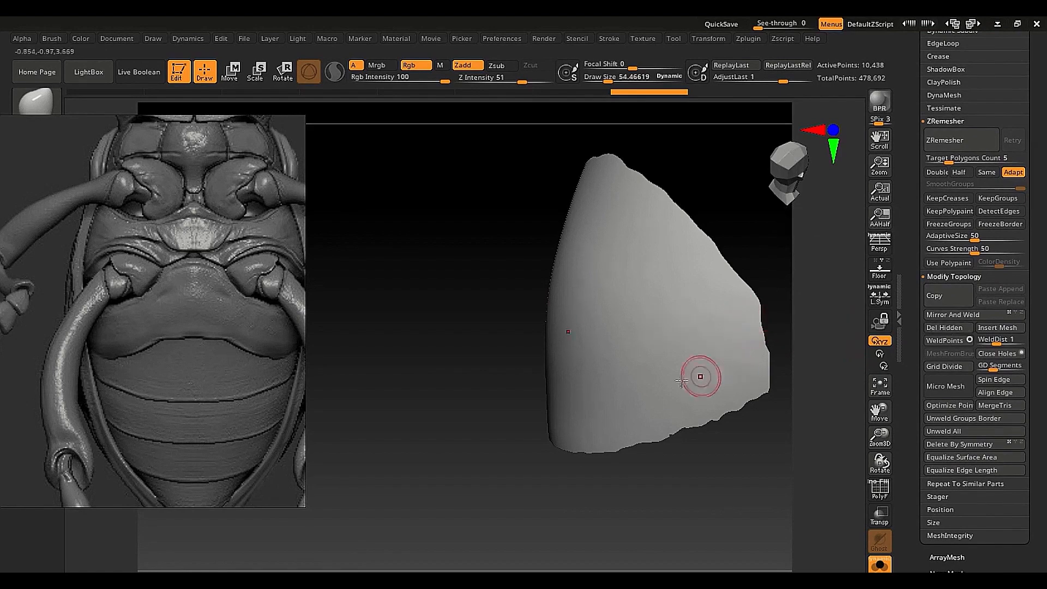
Show the polyframe and ZRemesh the shell with a target polygon count of 0.1.
key("shift+f")
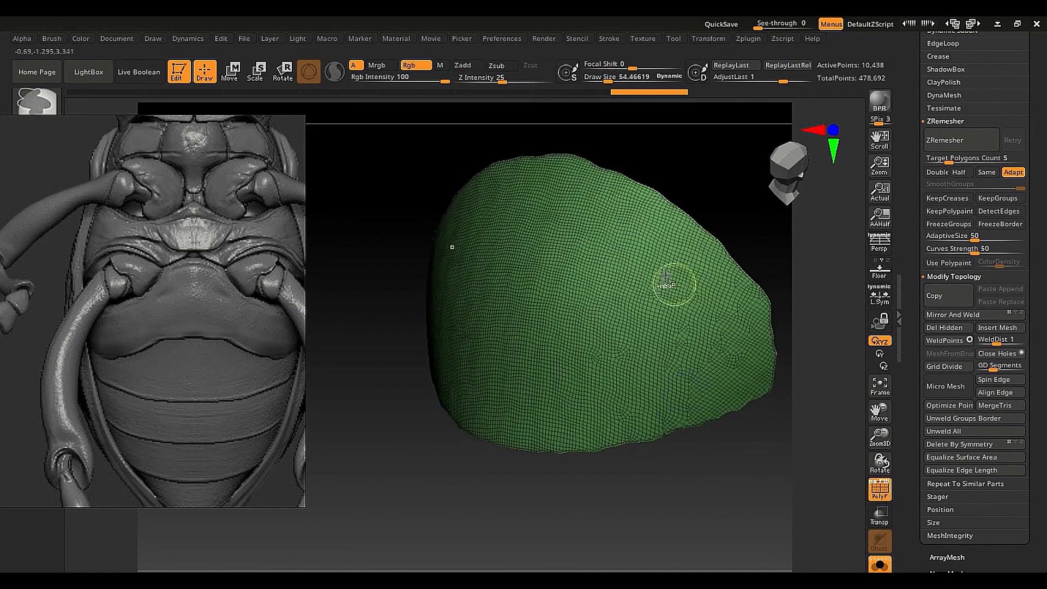
right_click_drag(600, 276, 562, 364, "ctrl")
scroll(971, 273, "up", 4)
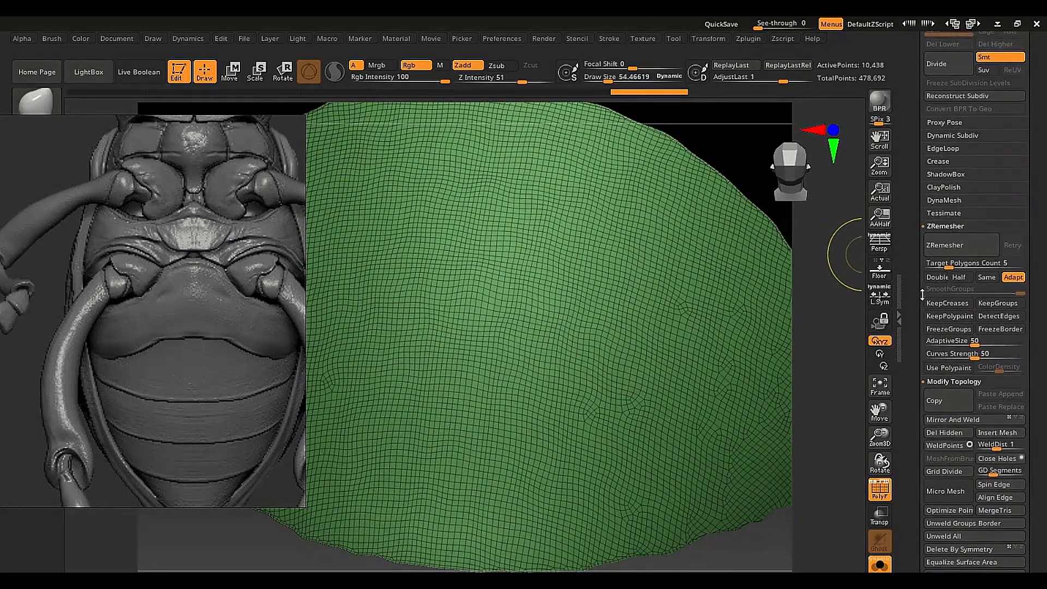
left_click(958, 263)
left_click_drag(950, 267, 927, 263)
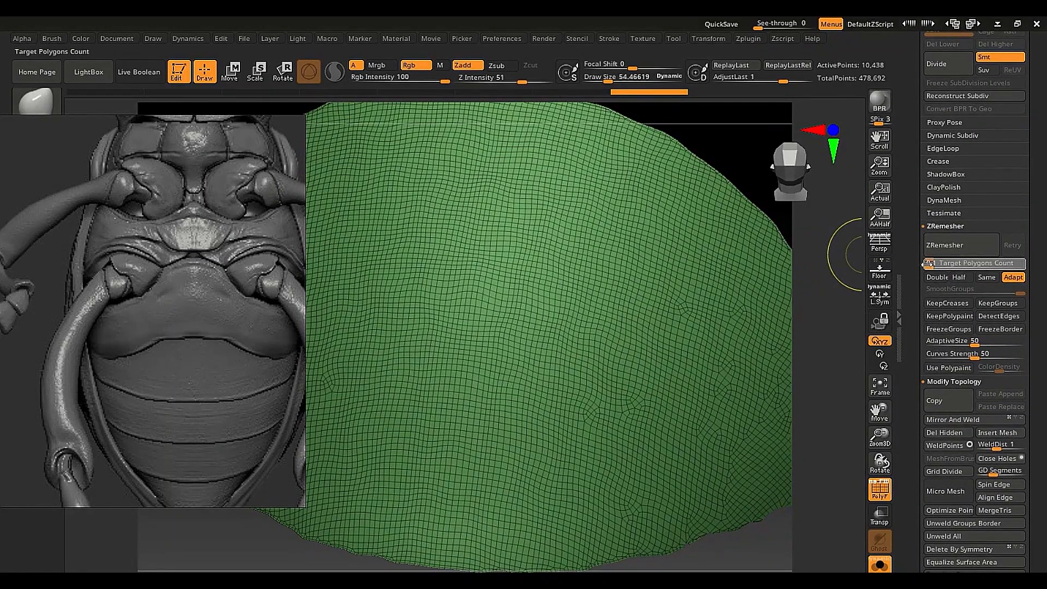
left_click(940, 243)
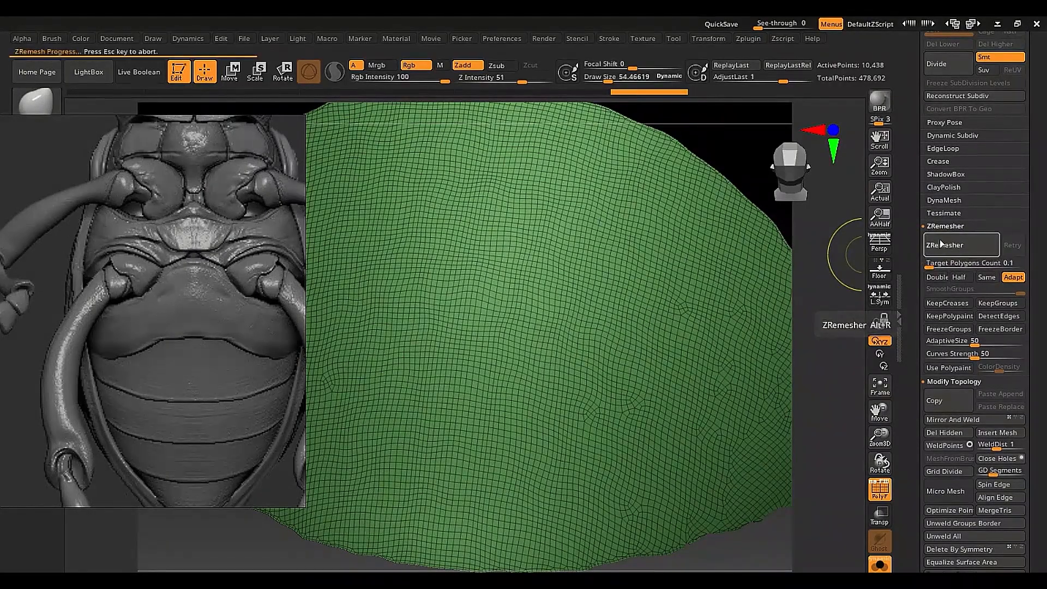
key("f")
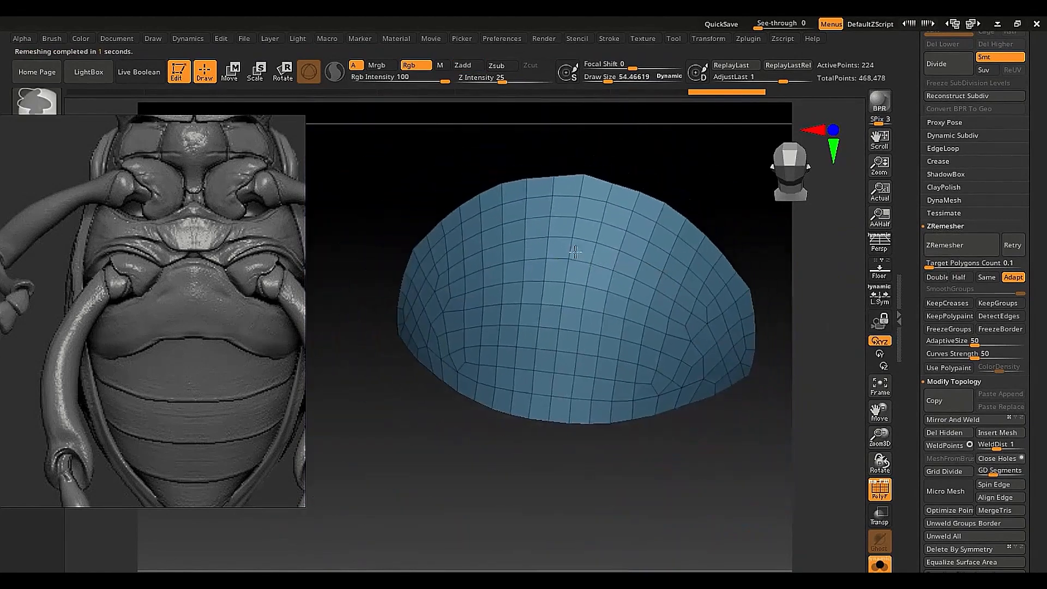
Show all subtools again and compare the remeshed plate's topology and fit with the adjoining tail plate.
key("shift")
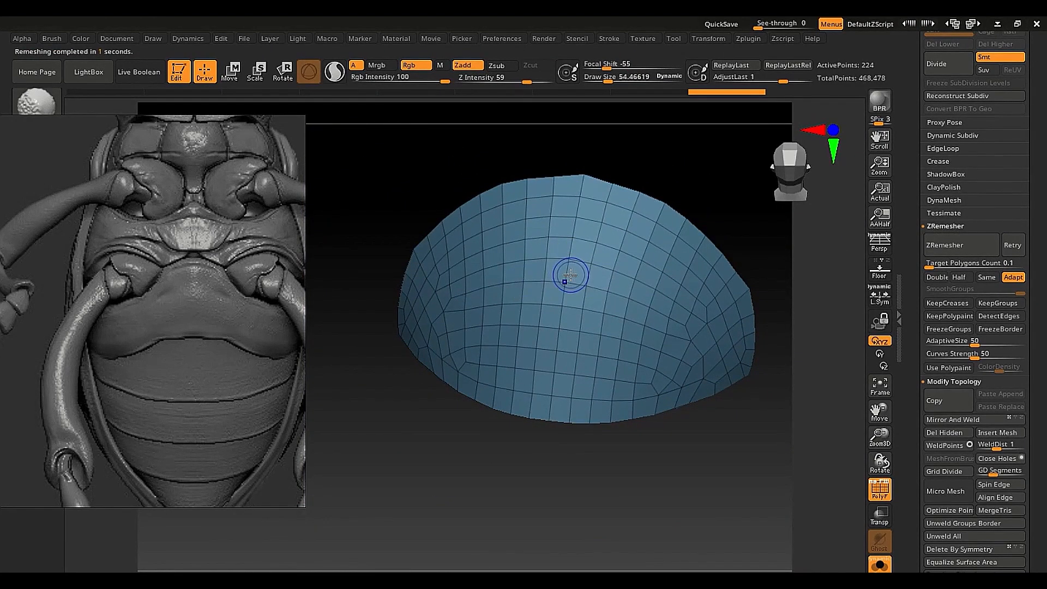
key("shift+s")
right_click_drag(547, 285, 608, 278)
left_click(383, 361, "alt")
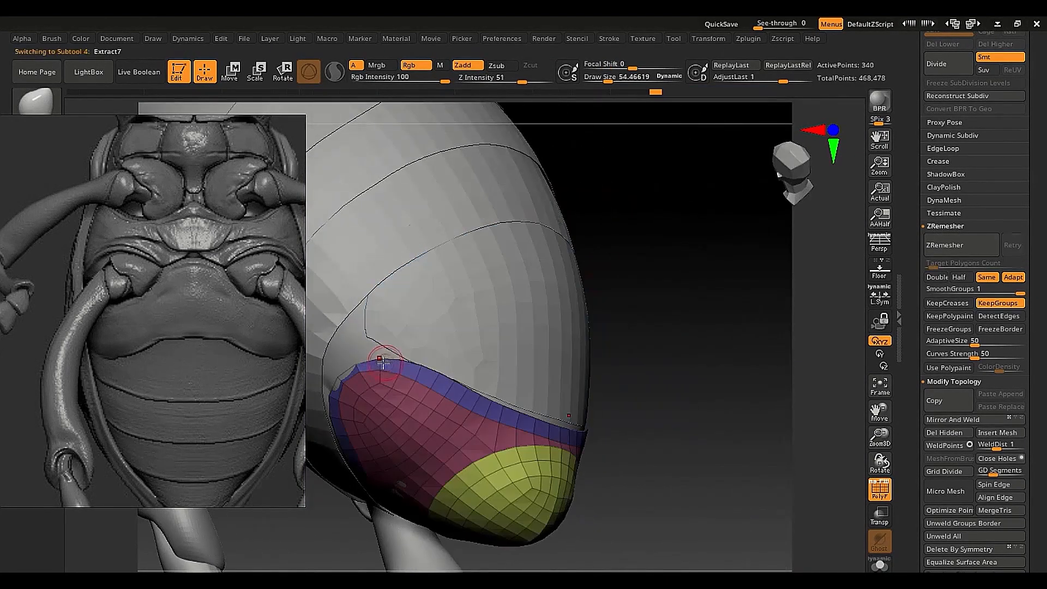
left_click(480, 362, "alt")
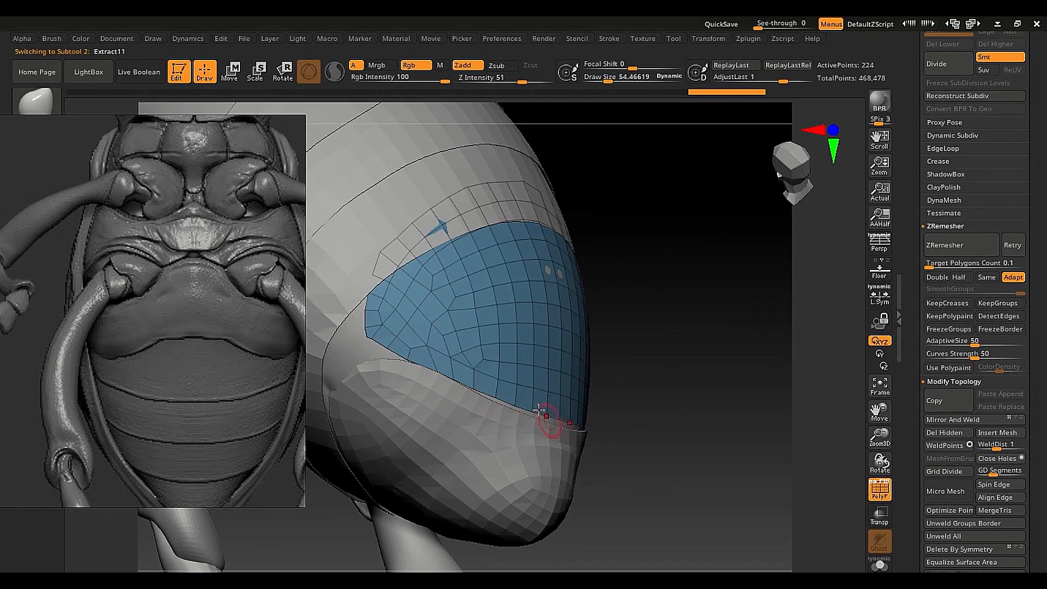
right_click_drag(508, 397, 449, 425)
left_click(449, 425, "alt")
left_click(460, 344, "alt")
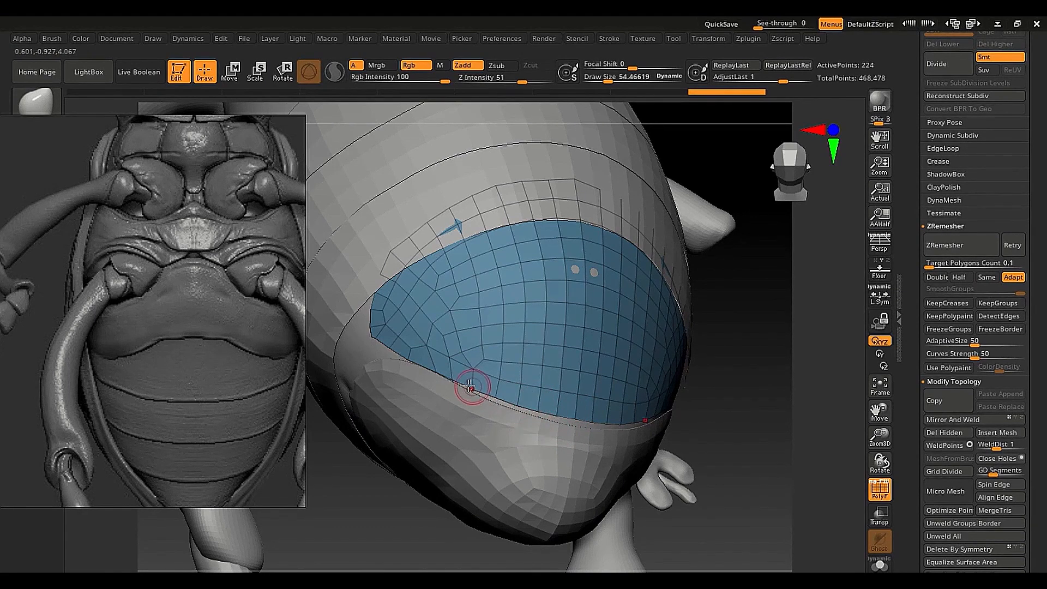
left_click(509, 444, "alt")
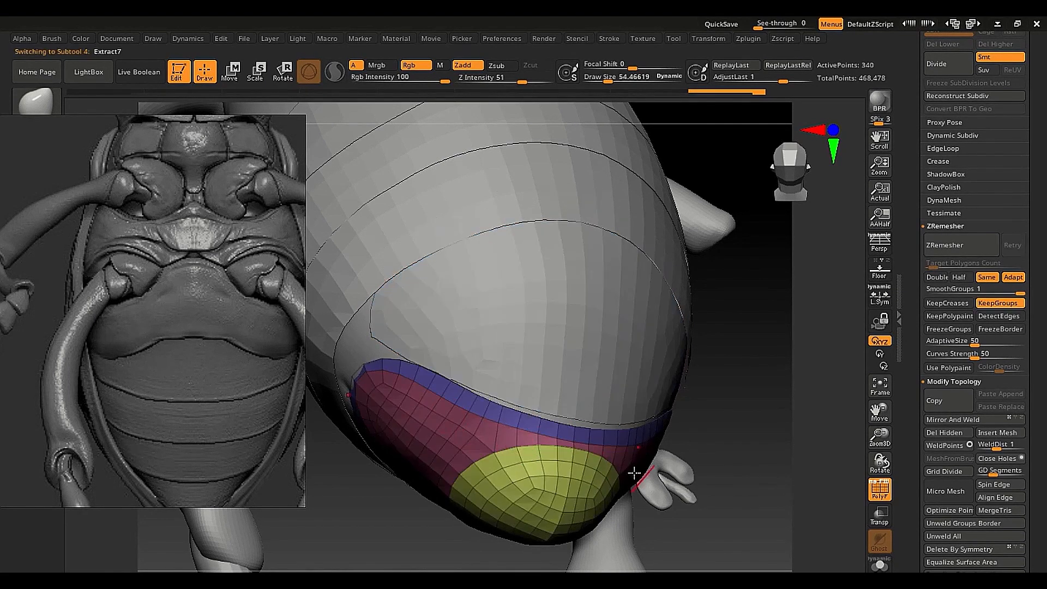
left_click(431, 348, "alt")
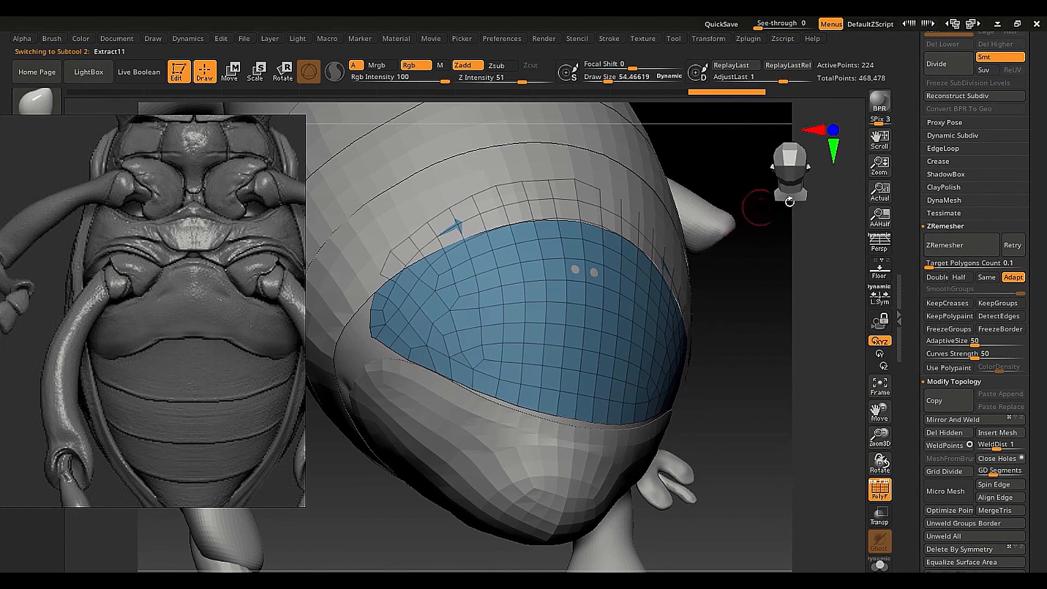
Reorder the subtool list so the tail plate Extract7 sits directly below the remeshed plate Extract11.
left_click_drag(911, 168, 910, 537)
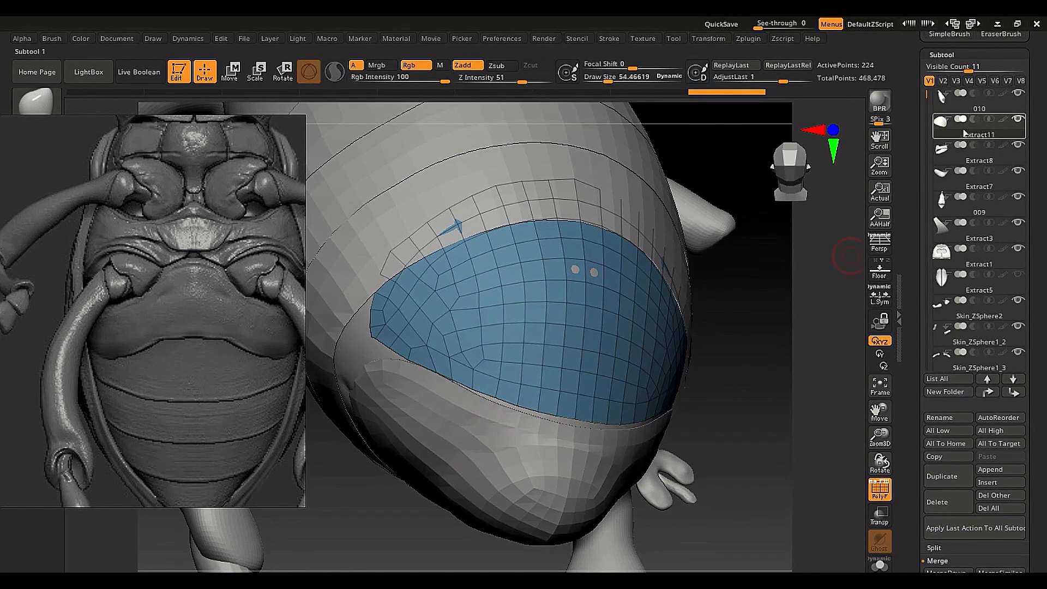
left_click(528, 454, "alt")
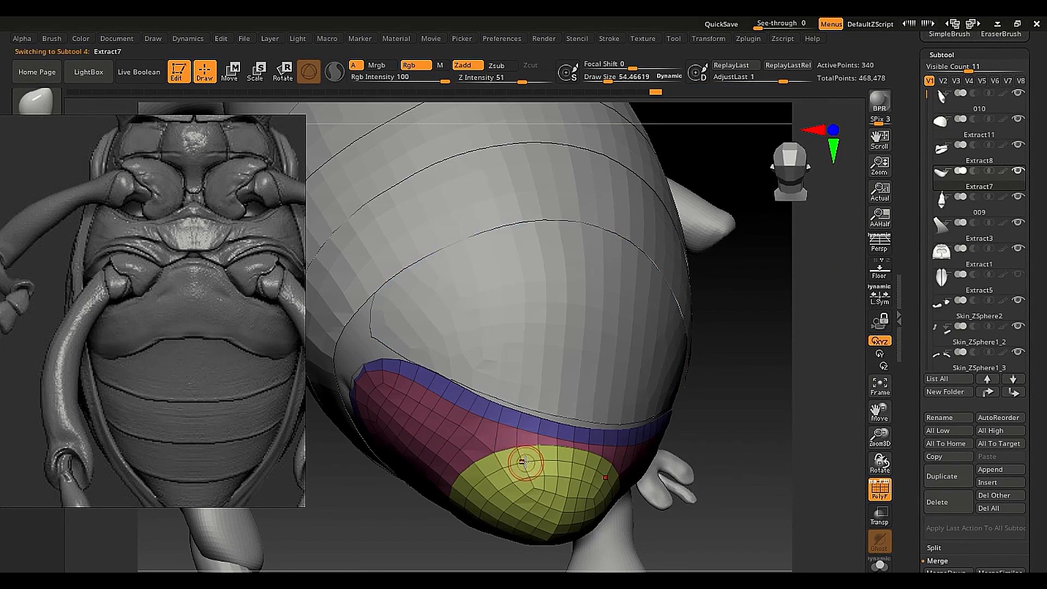
mouse_move(961, 154)
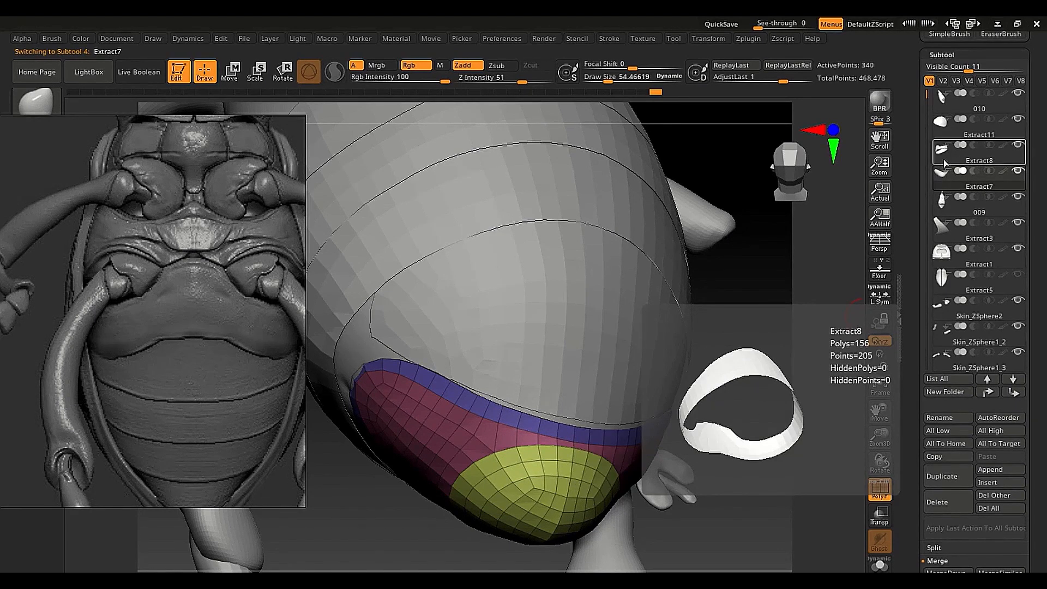
left_click_drag(950, 154, 952, 191)
left_click(950, 128)
left_click(950, 163)
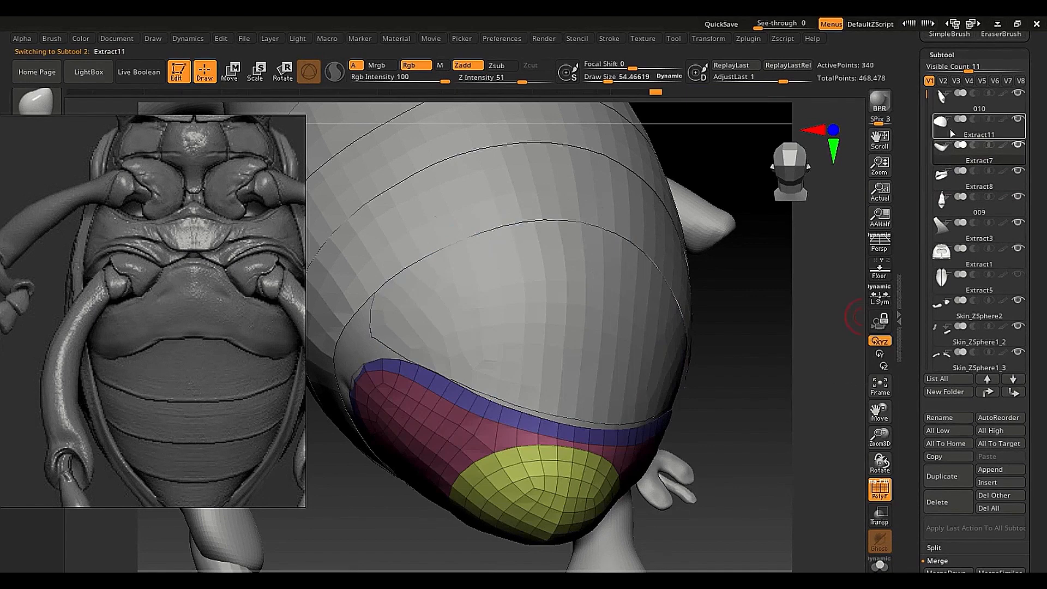
left_click(949, 162)
left_click(953, 137)
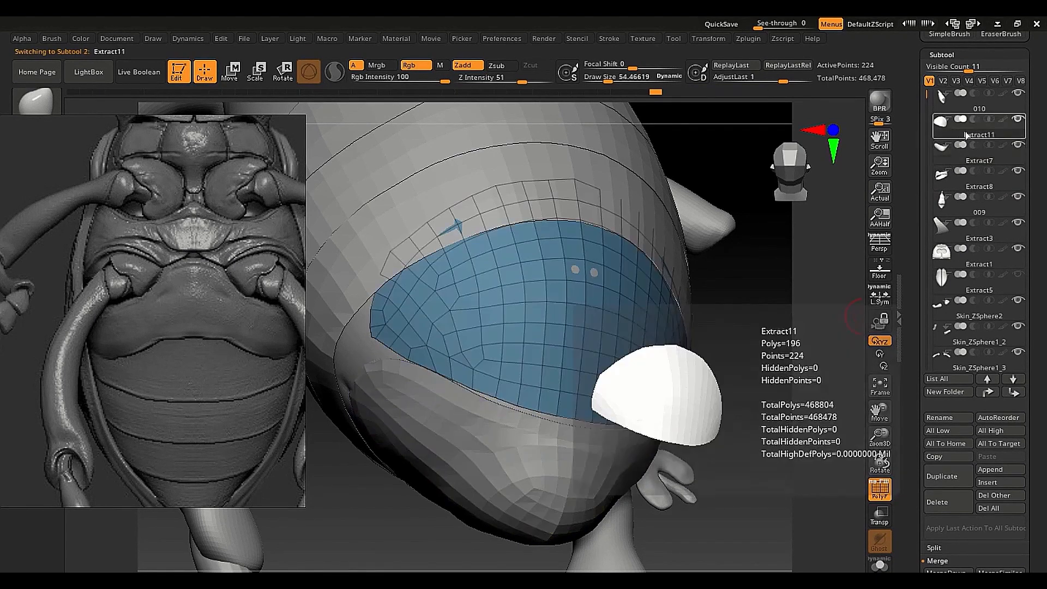
Merge Extract11 down into the tail plate's subtool and accept the non-undoable operation.
left_click_drag(919, 172, 922, 76)
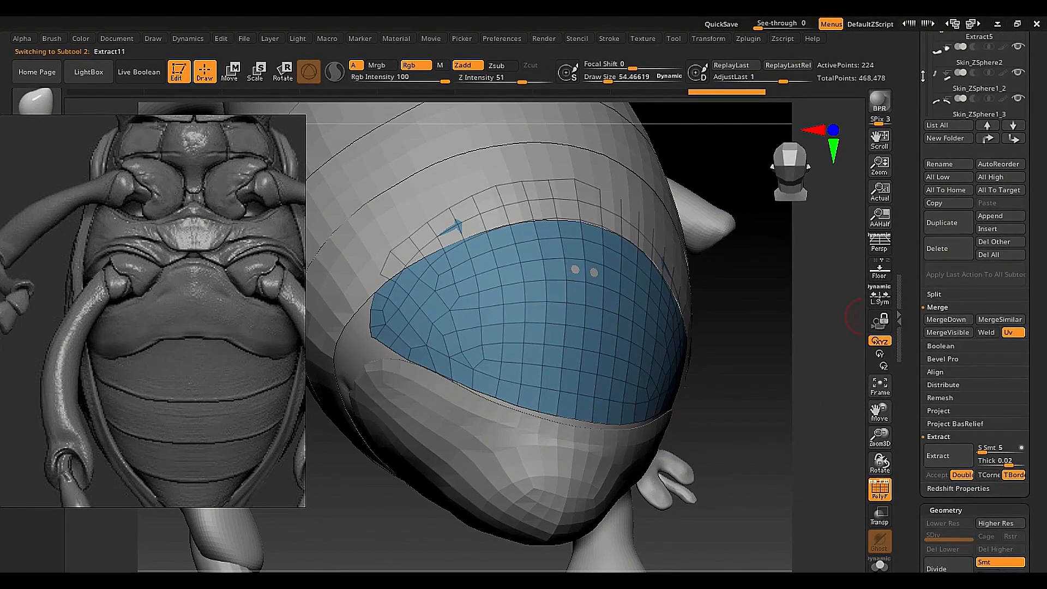
left_click(954, 320)
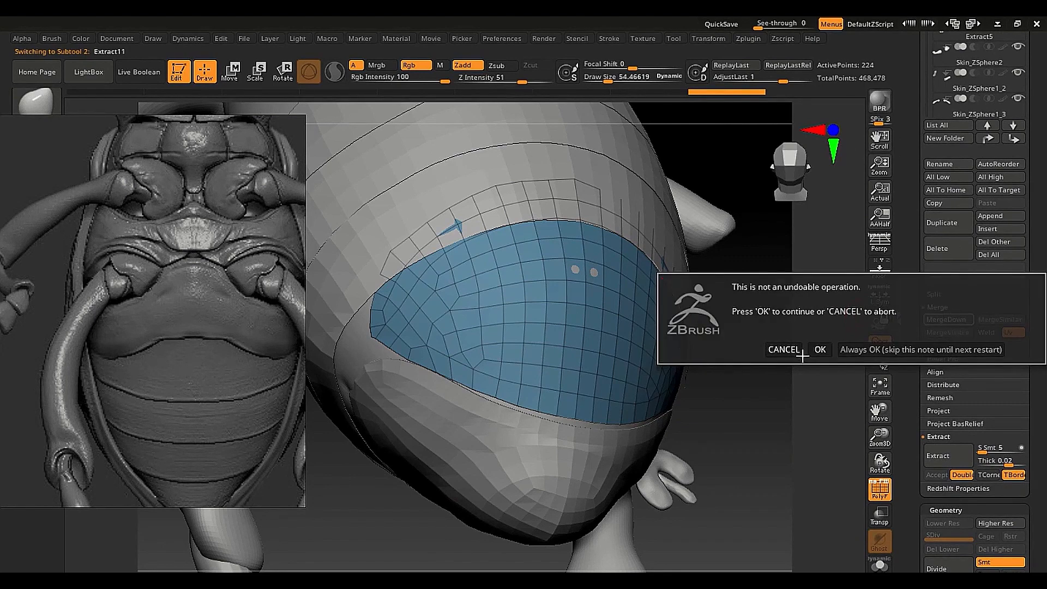
left_click(819, 349)
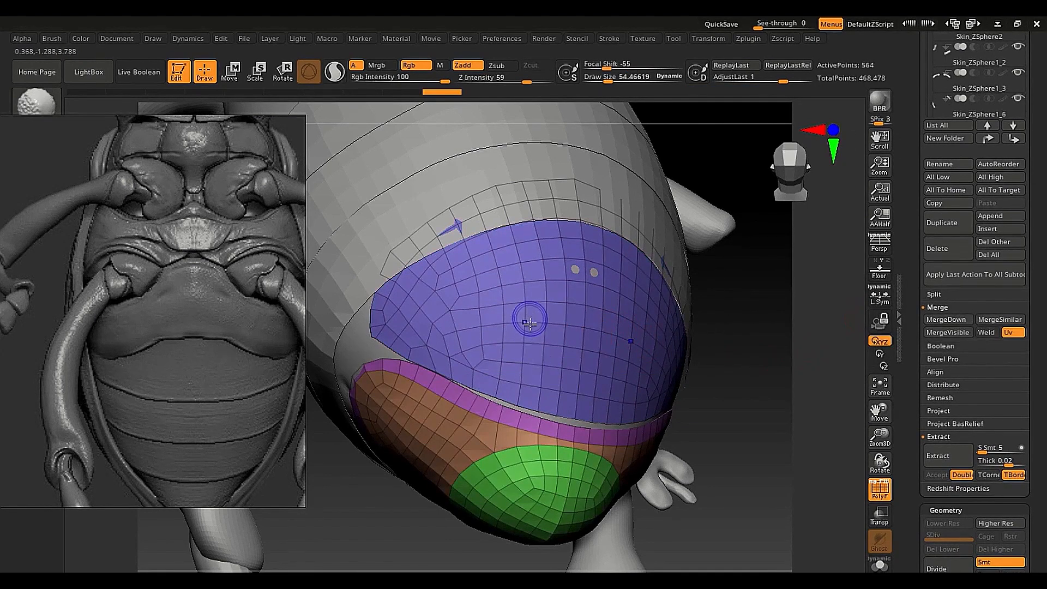
Solo the merged plates and set the ZModeler brush's point action to Stitch with Two Points and To End Point.
key("alt+s")
mouse_move(472, 357)
right_mouse_down("ctrl")
mouse_move(455, 385)
mouse_move(556, 397)
mouse_move(602, 421)
right_mouse_up("ctrl")
key("b")
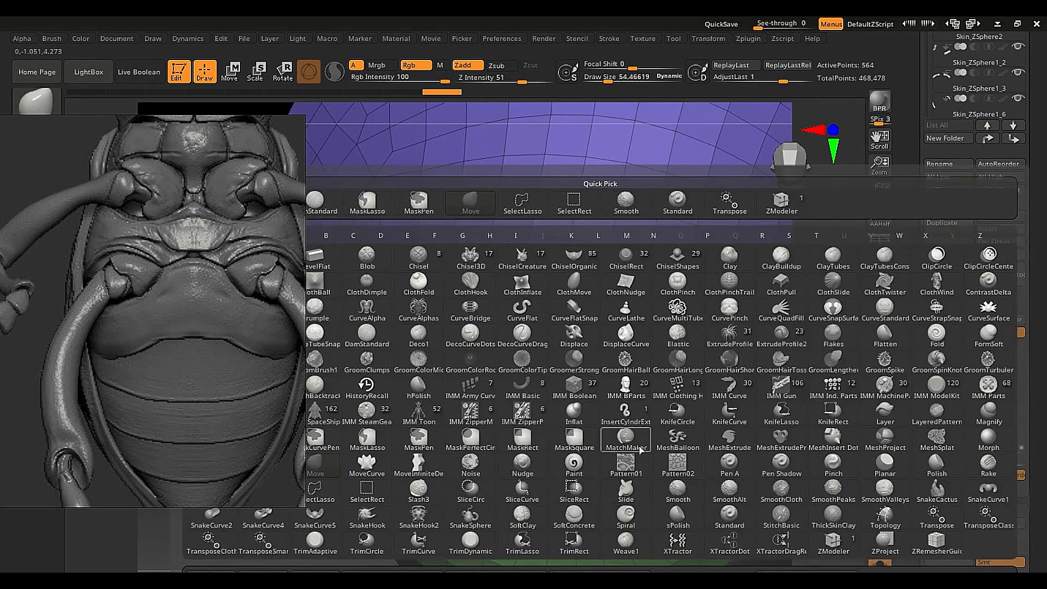
key("z")
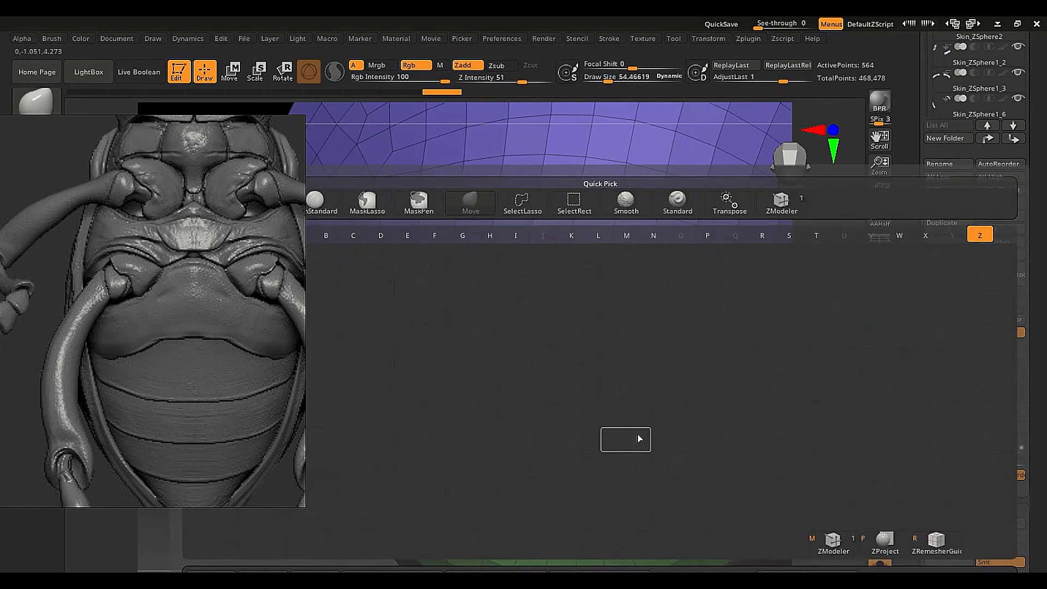
left_click(833, 542)
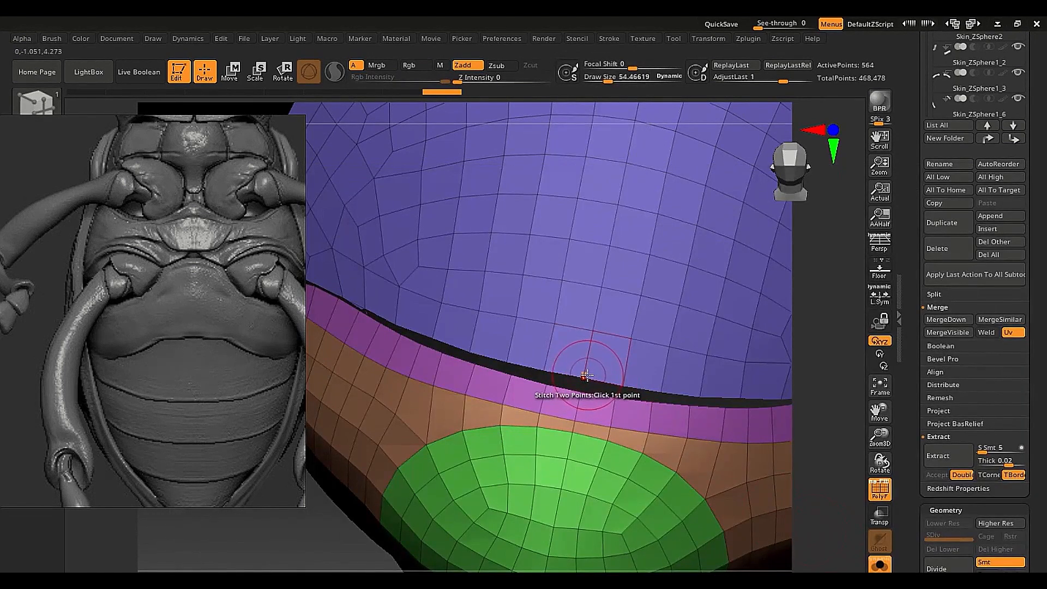
key("space")
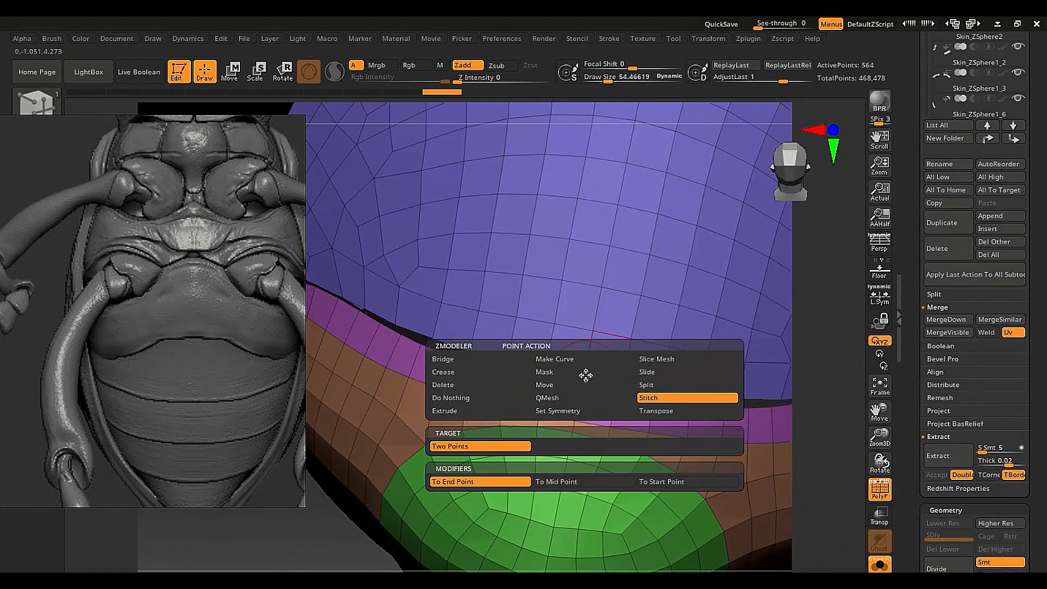
left_click(665, 400)
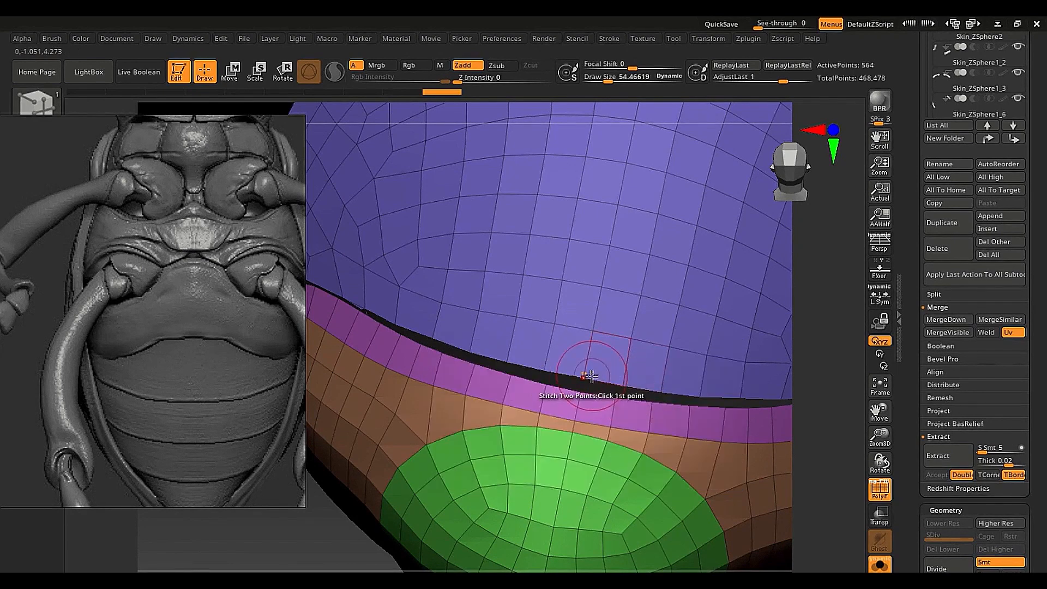
Stitch the remeshed plate's border points onto the matching tail plate points around the middle of the seam.
left_click(586, 377)
left_click(579, 391)
left_click(543, 371)
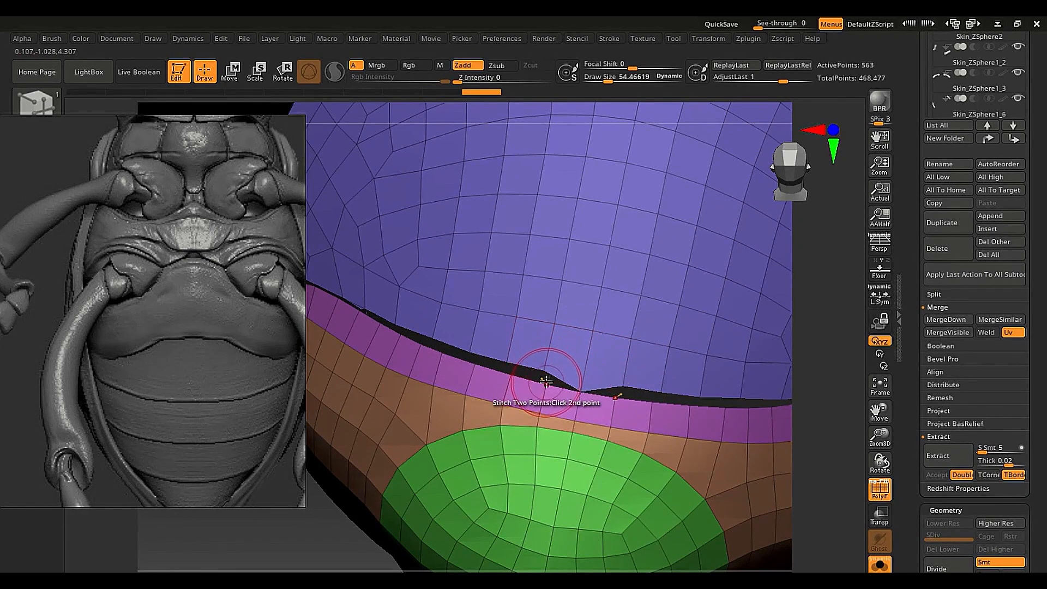
left_click(546, 383)
left_click(506, 363)
key("ctrl+z")
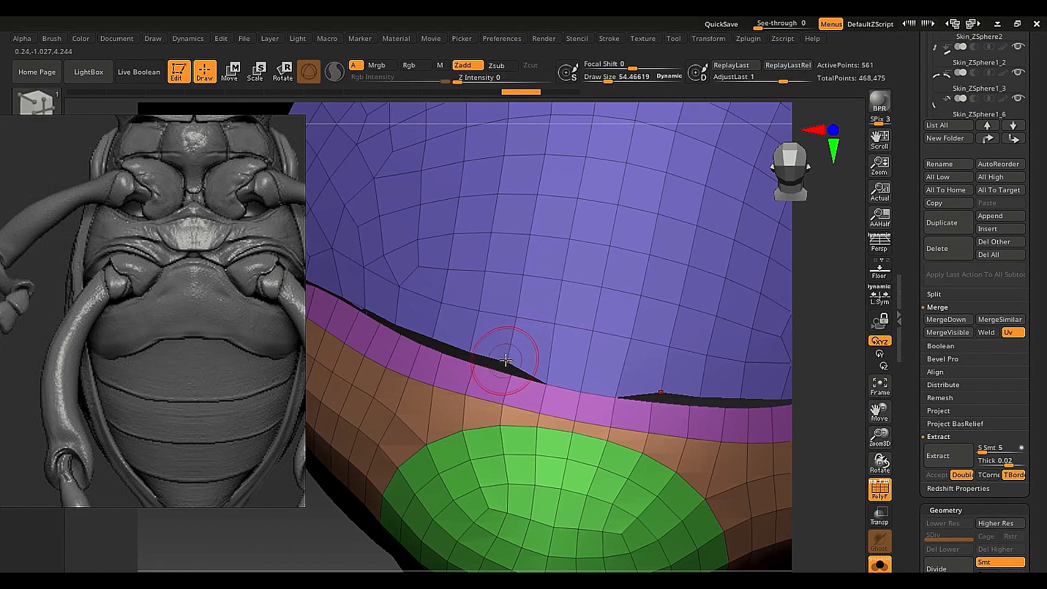
Continue stitching the facing border points to close the seam gap outward from the middle.
left_click(510, 372)
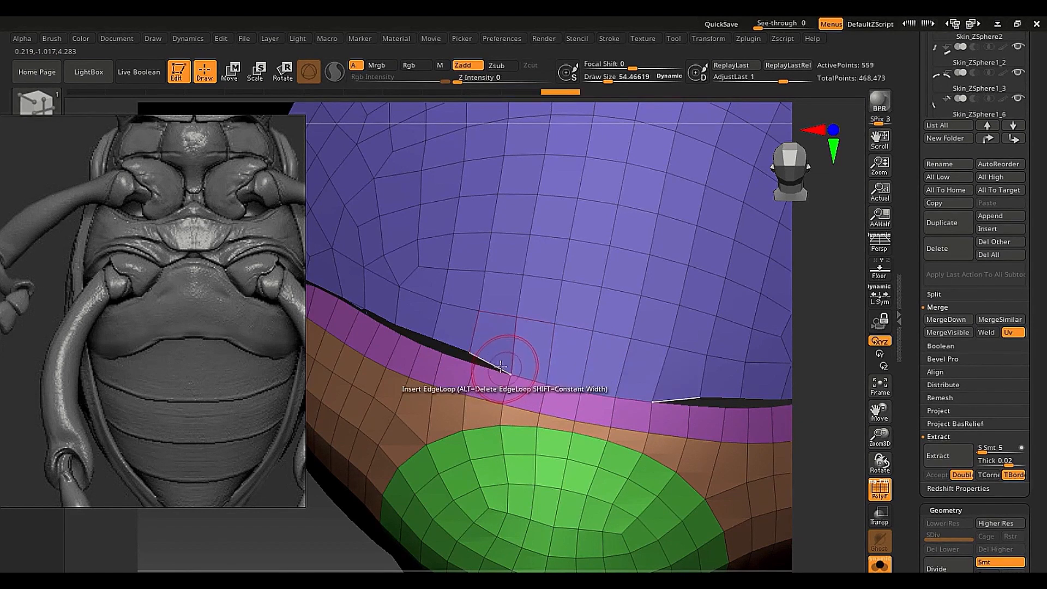
left_click(474, 363)
left_click(433, 337)
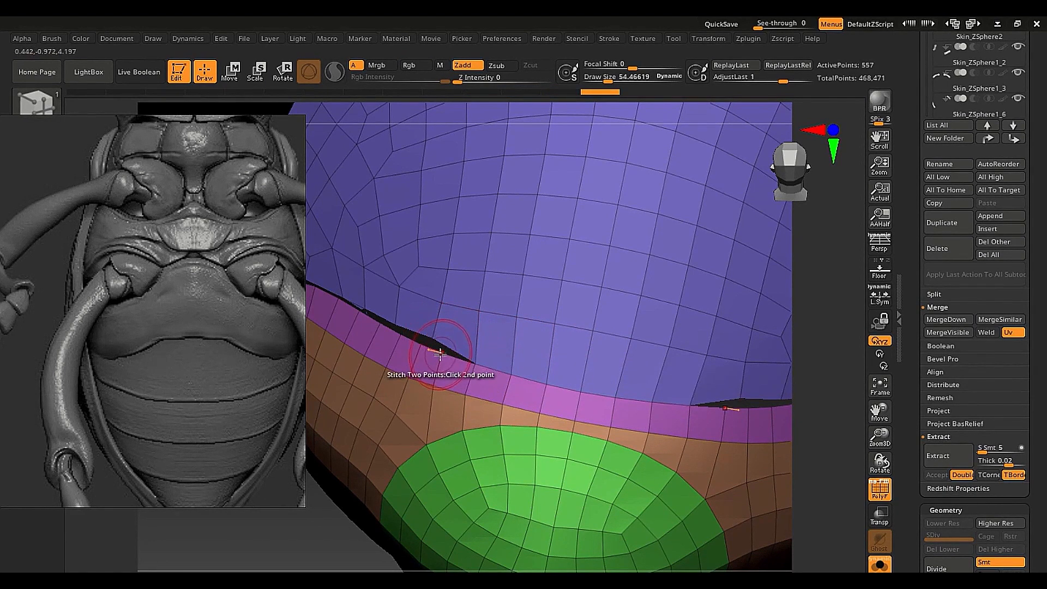
left_click(437, 351)
right_click_drag(452, 364, 615, 425)
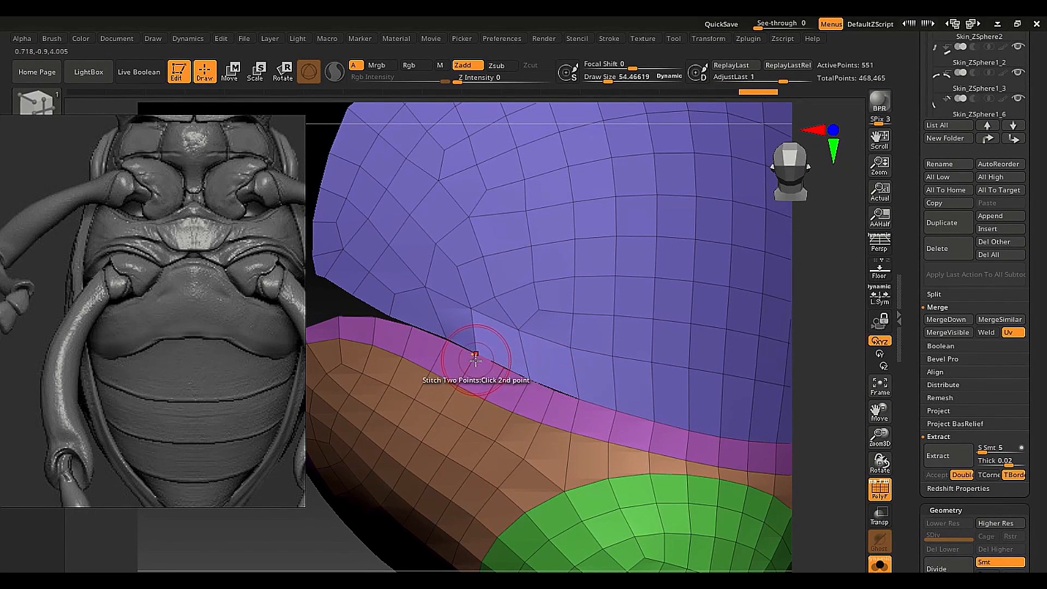
left_click(579, 404)
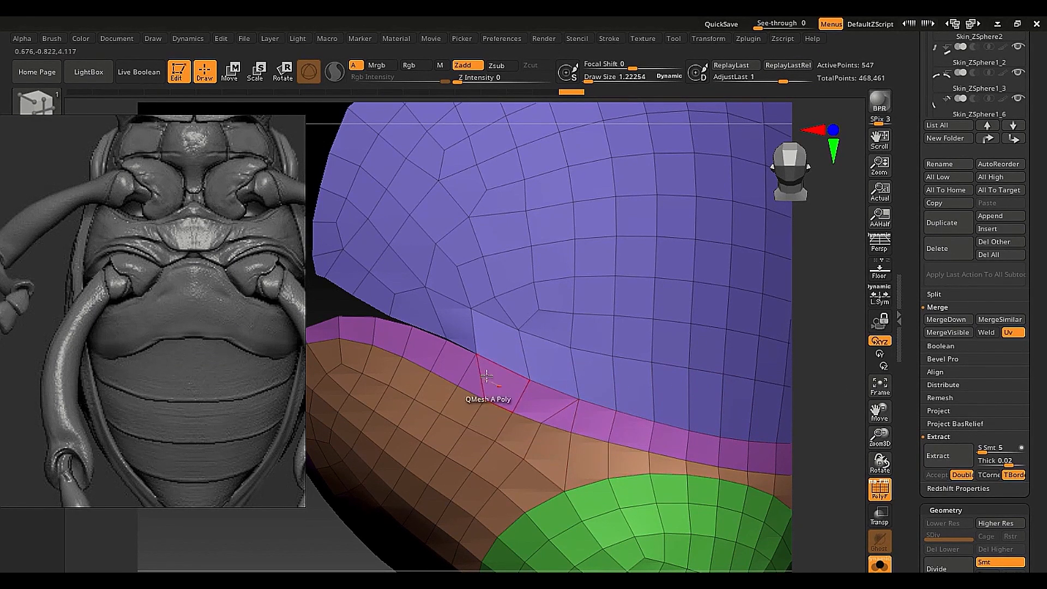
Stitch the border points where the seam curves over the shoulder of the tail plate.
mouse_move(486, 374)
right_mouse_down()
mouse_move(499, 377)
mouse_move(498, 348)
mouse_move(501, 376)
right_mouse_up()
left_click(501, 339)
left_click(502, 345)
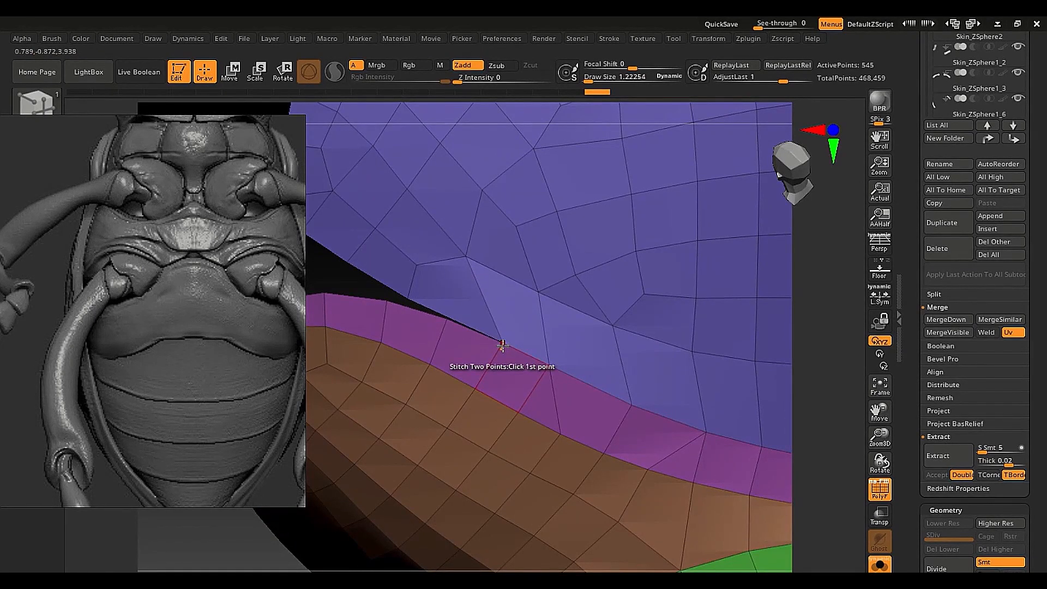
left_click(386, 301)
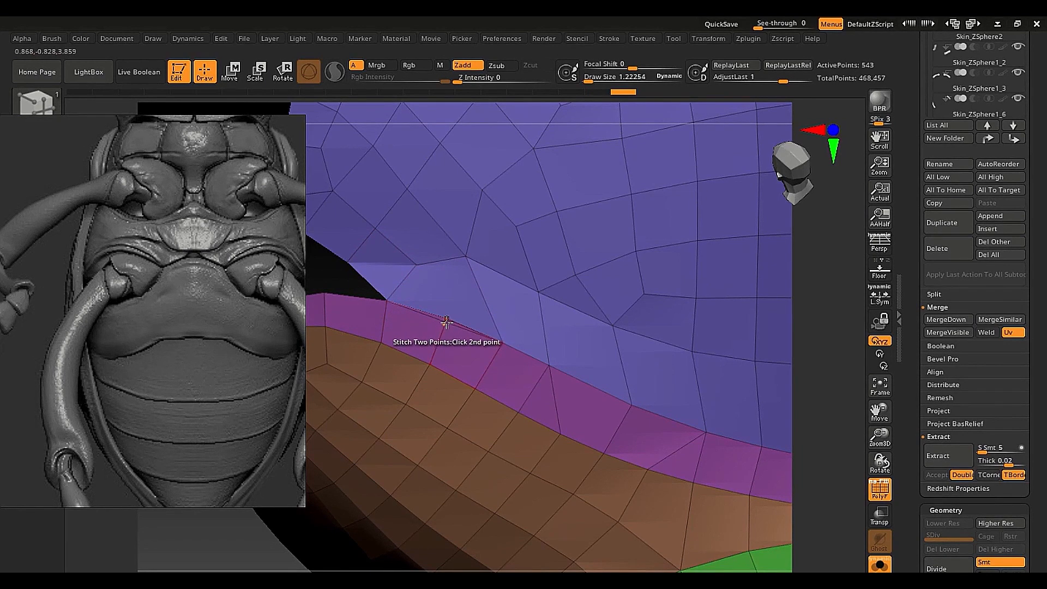
left_click(500, 344)
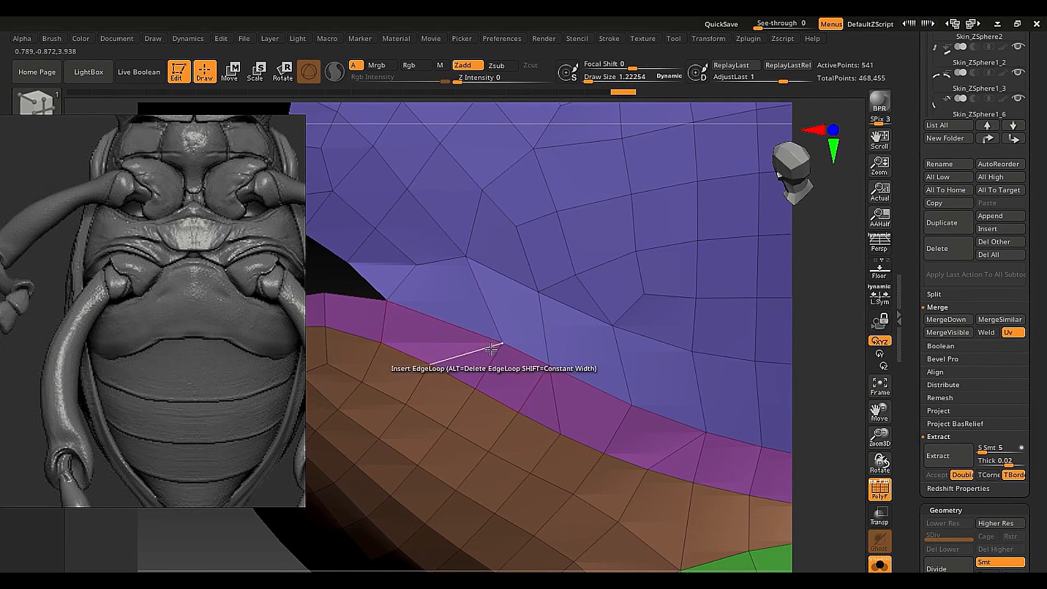
Stitch the remeshed plate's lower corner and the remaining open points to the tail plate's rim to close the seam.
right_click_drag(508, 347, 416, 346, "ctrl")
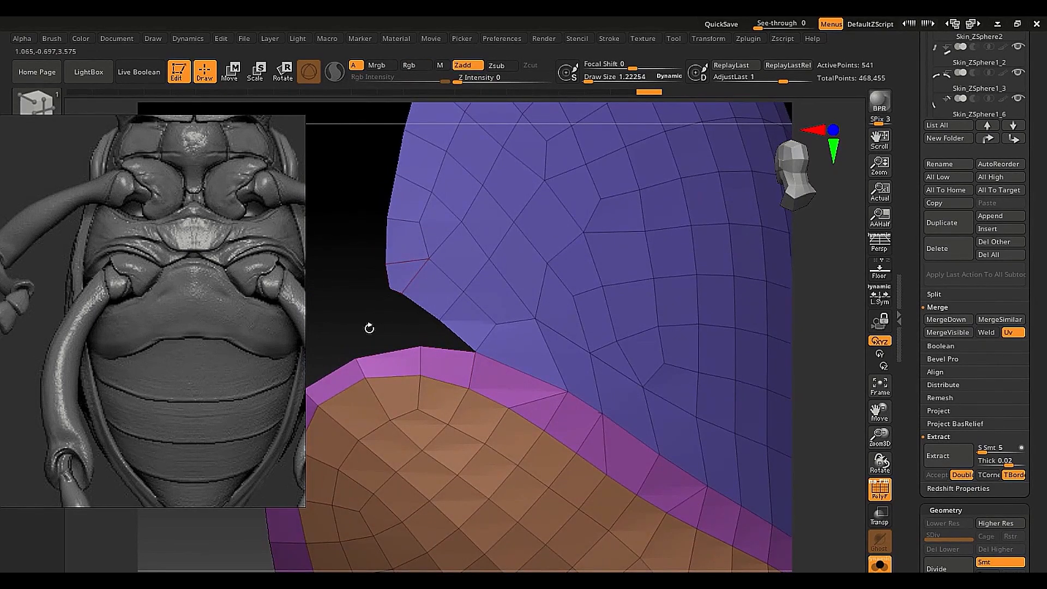
left_click(356, 359)
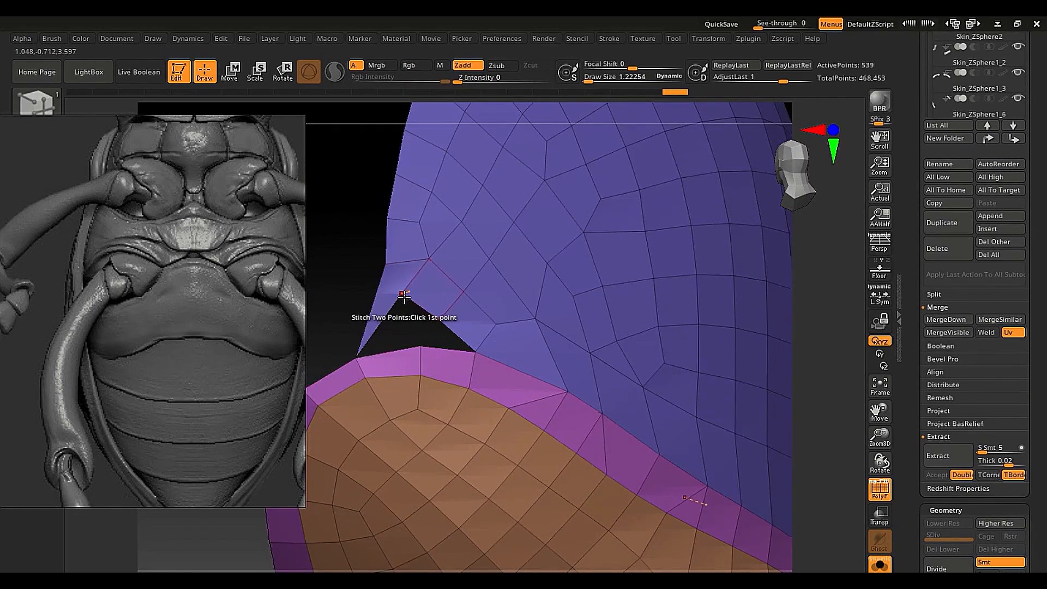
left_click(359, 357)
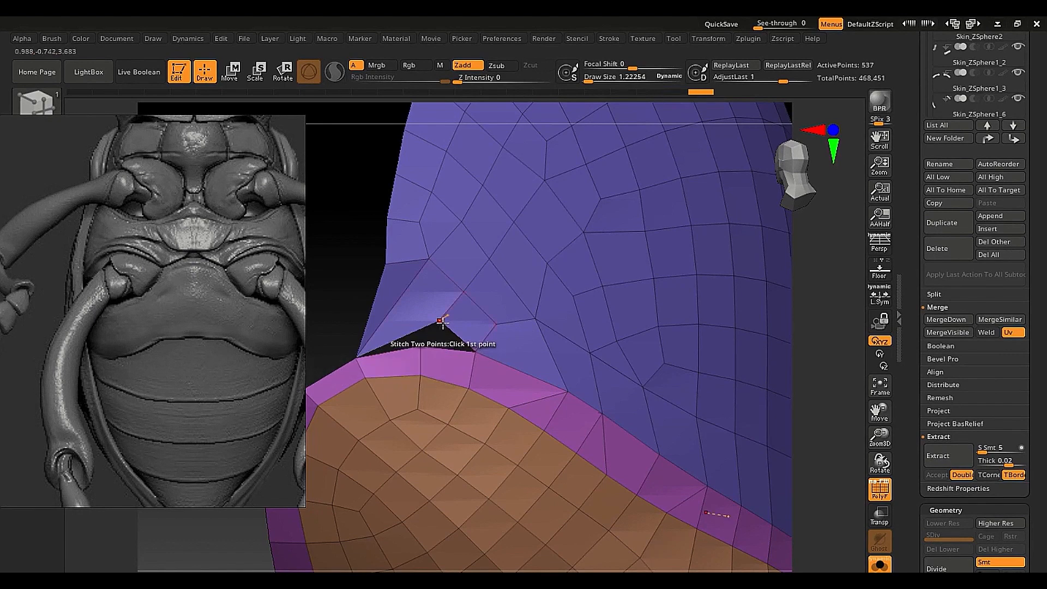
left_click(422, 350)
Switch to the Move brush at a draw size of about 36 and pull the border above the stitched corner outward.
mouse_move(425, 353)
right_mouse_down("ctrl")
mouse_move(439, 335)
mouse_move(475, 355)
mouse_move(467, 362)
right_mouse_up("ctrl")
key("b")
key("m")
key("v")
key("s")
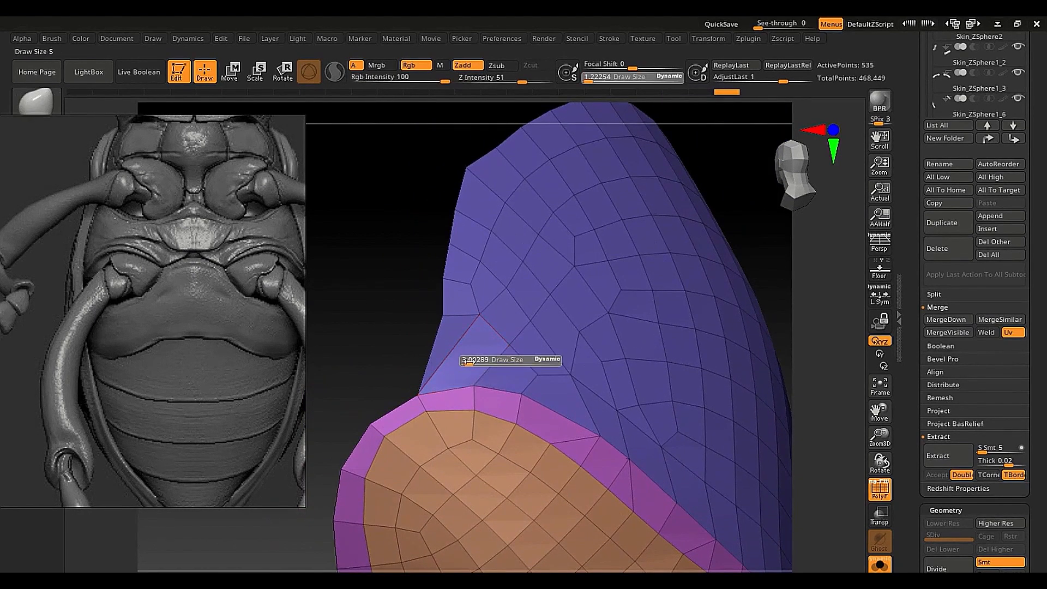
left_click_drag(467, 362, 482, 362)
left_click_drag(436, 313, 402, 308)
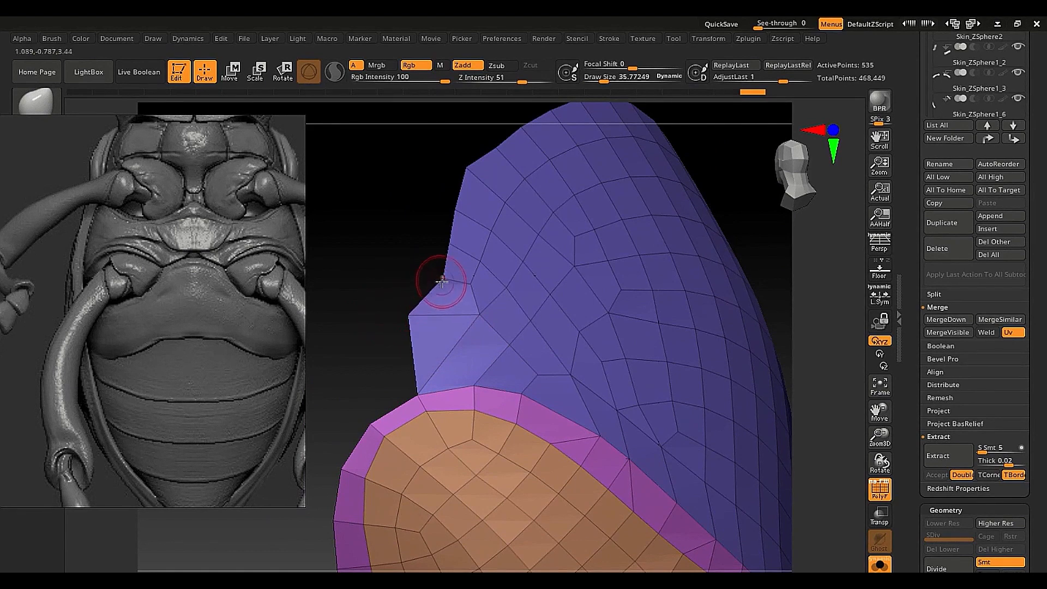
Show the neighbouring subtools and enlarge the Move brush to adjust the plate's side border against the adjoining abdomen plate.
key("shift+s")
key("s")
left_click_drag(421, 273, 430, 274)
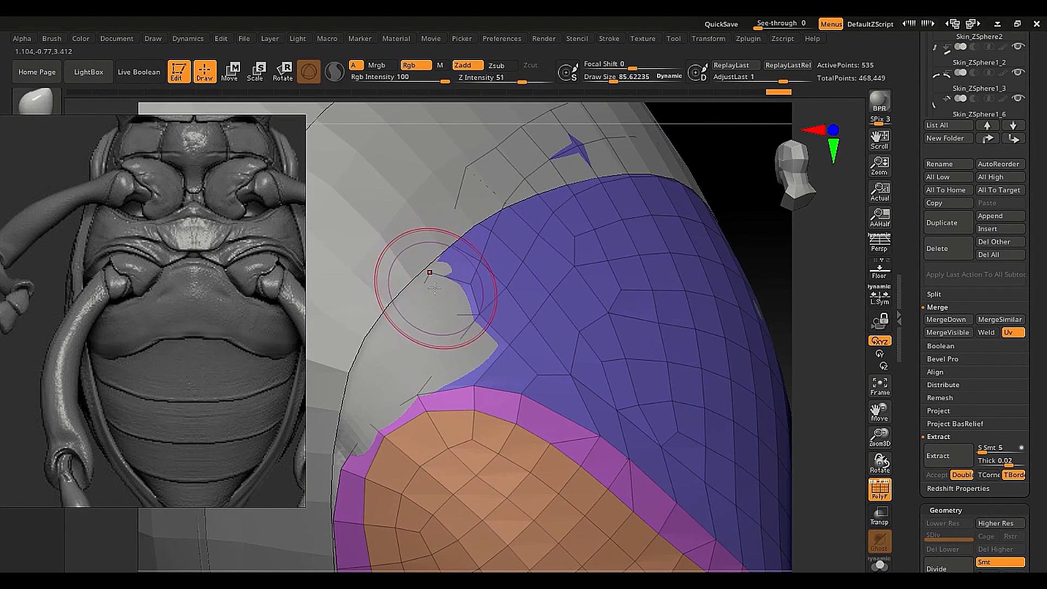
right_click_drag(437, 282, 433, 328)
key("s")
left_click_drag(406, 320, 423, 331)
key("s")
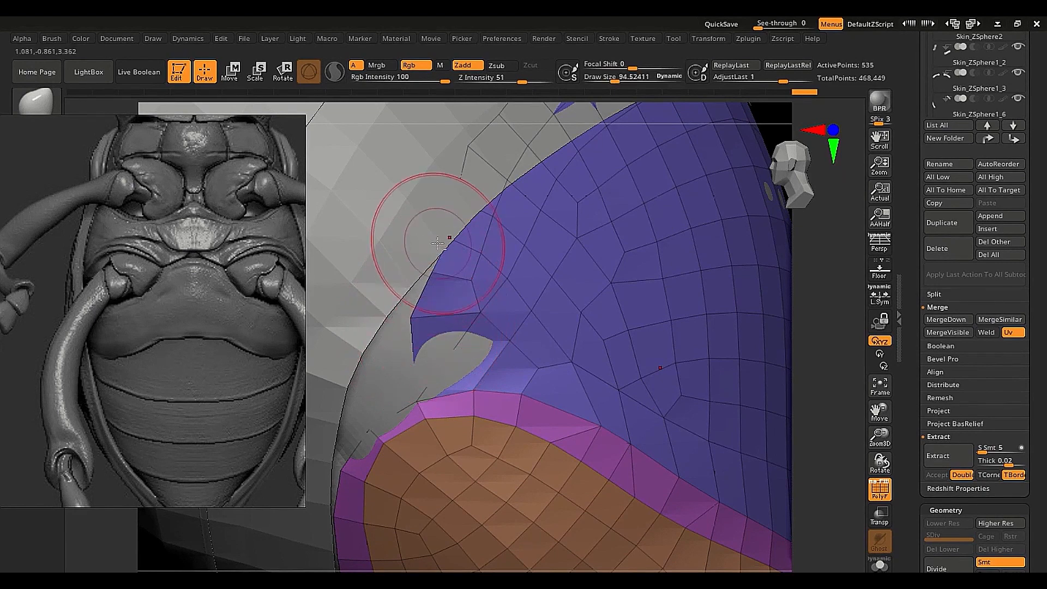
Isolate the merged plates again and reshape the upper plate's side border into an even curve.
key("s")
left_click_drag(449, 232, 446, 232)
key("shift+s")
mouse_move(448, 234)
right_mouse_down()
mouse_move(435, 238)
mouse_move(444, 234)
right_mouse_up()
mouse_move(444, 236)
left_mouse_down()
mouse_move(416, 228)
mouse_move(440, 196)
left_mouse_up()
key("s")
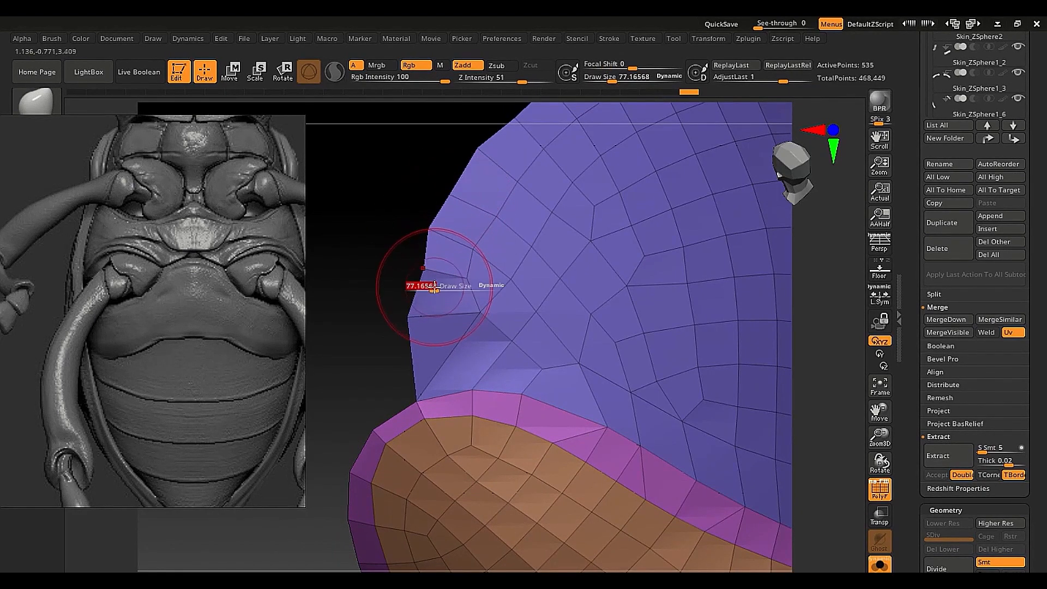
left_click_drag(434, 285, 458, 201)
right_click_drag(450, 196, 382, 343)
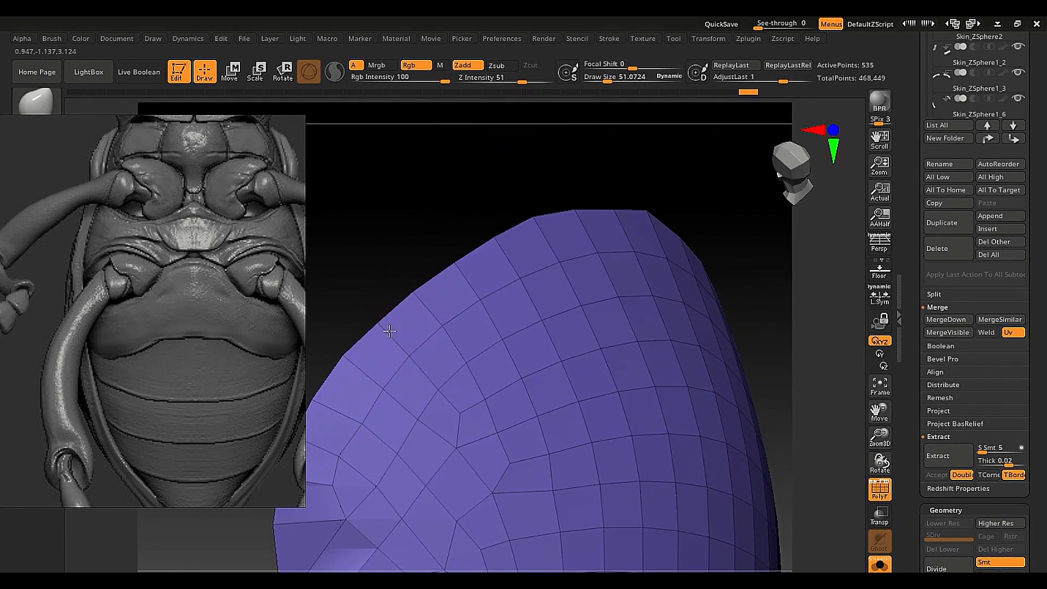
Resize the Move brush to about 65 and adjust the centre of the upper plate's far border.
key("s")
left_click_drag(390, 332, 402, 332)
mouse_move(510, 326)
right_mouse_down()
mouse_move(467, 343)
mouse_move(604, 322)
mouse_move(620, 278)
right_mouse_up()
left_click_drag(616, 252, 625, 245)
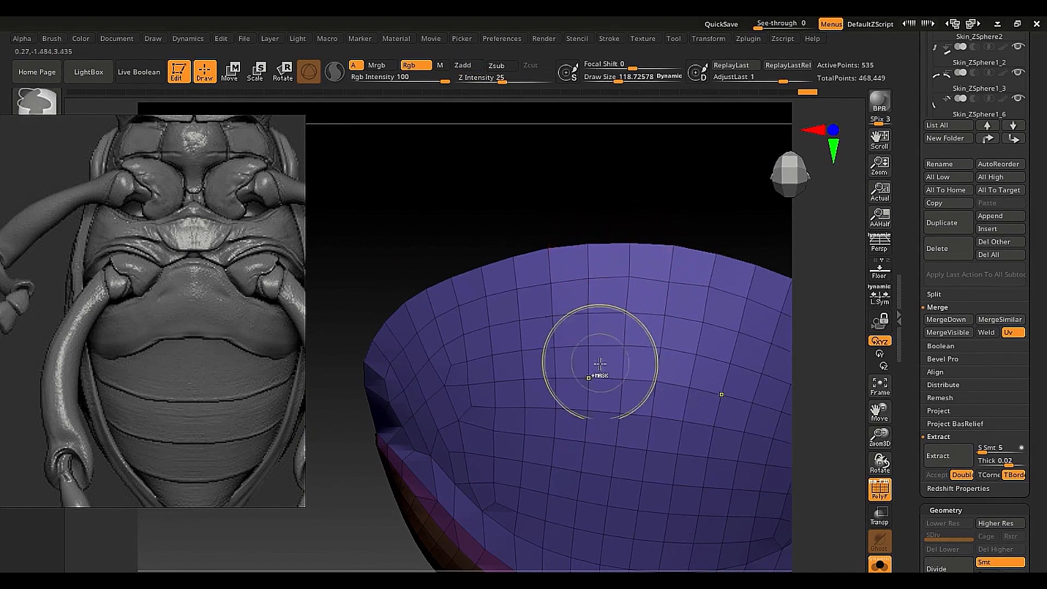
Show the surrounding plates and pull the outer corner where the two merged plates meet toward the neighbouring plate's outline.
mouse_move(600, 362)
right_mouse_down("ctrl")
mouse_move(567, 430)
mouse_move(521, 428)
right_mouse_up("ctrl")
mouse_move(520, 428)
right_mouse_down("alt")
mouse_move(395, 357)
mouse_move(592, 421)
mouse_move(692, 362)
mouse_move(556, 353)
mouse_move(557, 308)
mouse_move(570, 287)
right_mouse_up("alt")
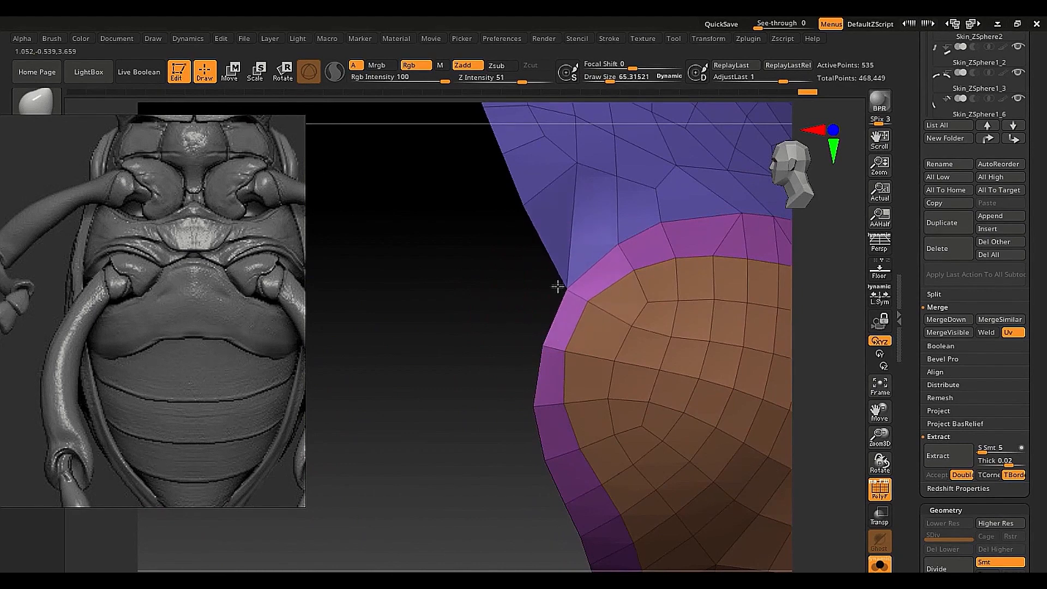
mouse_move(514, 328)
right_mouse_down()
mouse_move(534, 359)
mouse_move(534, 325)
right_mouse_up()
key("shift+s")
key("s")
left_click_drag(533, 325, 545, 325)
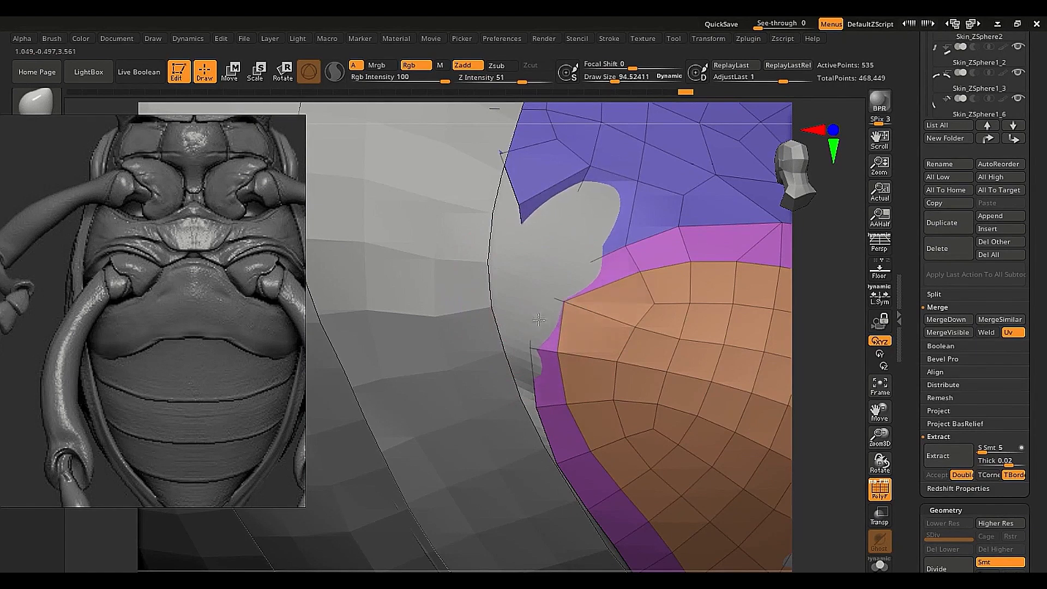
key("s")
mouse_move(538, 297)
left_mouse_down()
mouse_move(558, 297)
mouse_move(500, 296)
mouse_move(523, 302)
left_mouse_up()
Solo the merged plates and refine the outer junction corner with the Move brush at a draw size of about 124.
key("s")
key("s")
key("shift+s")
right_click_drag(577, 304, 551, 295, "ctrl")
key("s")
left_click_drag(625, 319, 613, 320)
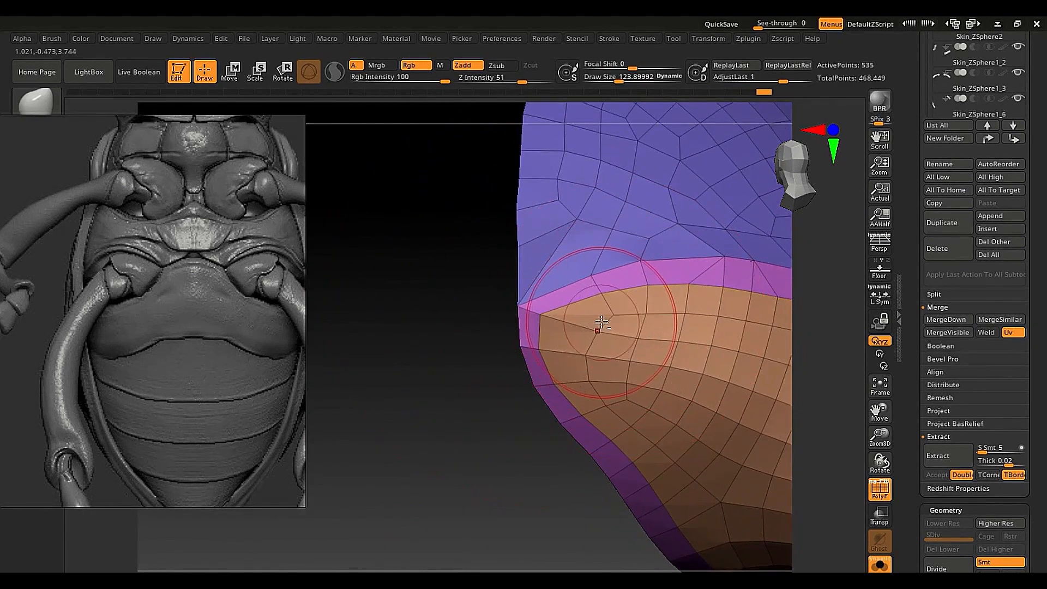
Reduce the Move brush's draw size to about 109 for work around the outer junction corner.
right_click_drag(603, 327, 540, 385, "alt")
right_click_drag(540, 384, 528, 369, "ctrl")
key("s")
left_click_drag(528, 369, 528, 365)
key("s")
mouse_move(577, 404)
right_mouse_down("alt")
mouse_move(520, 318)
mouse_move(548, 323)
mouse_move(521, 286)
mouse_move(502, 383)
mouse_move(491, 377)
mouse_move(528, 261)
mouse_move(518, 306)
right_mouse_up("alt")
right_click_drag(260, 146, 110, 497)
right_click_drag(416, 324, 435, 323)
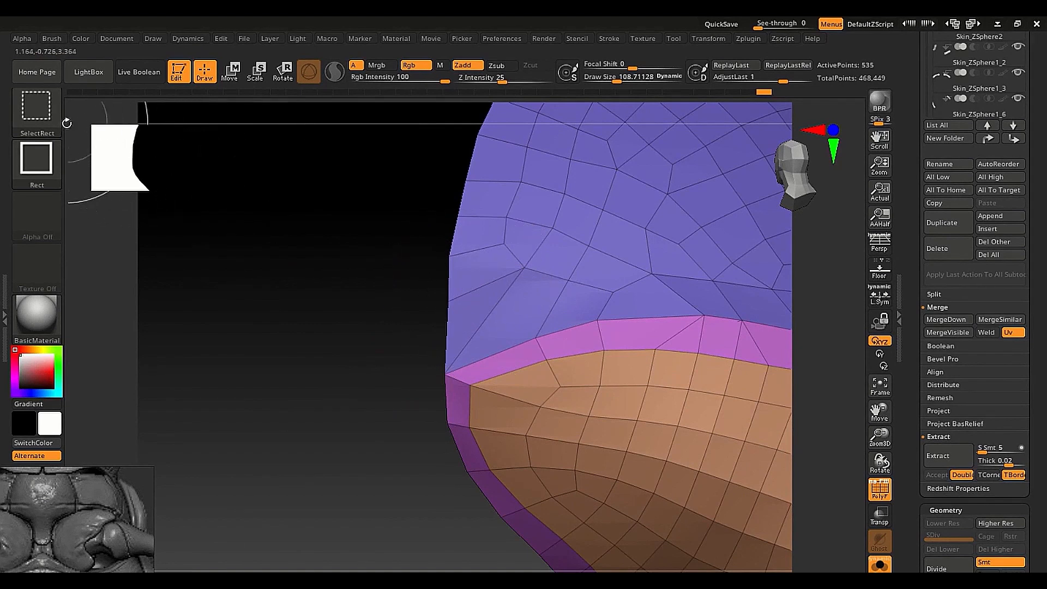
Isolate the upper plate's side border loop with SelectLasso, give it its own polygroup and show the whole mesh again.
left_click(35, 109, "ctrl+shift")
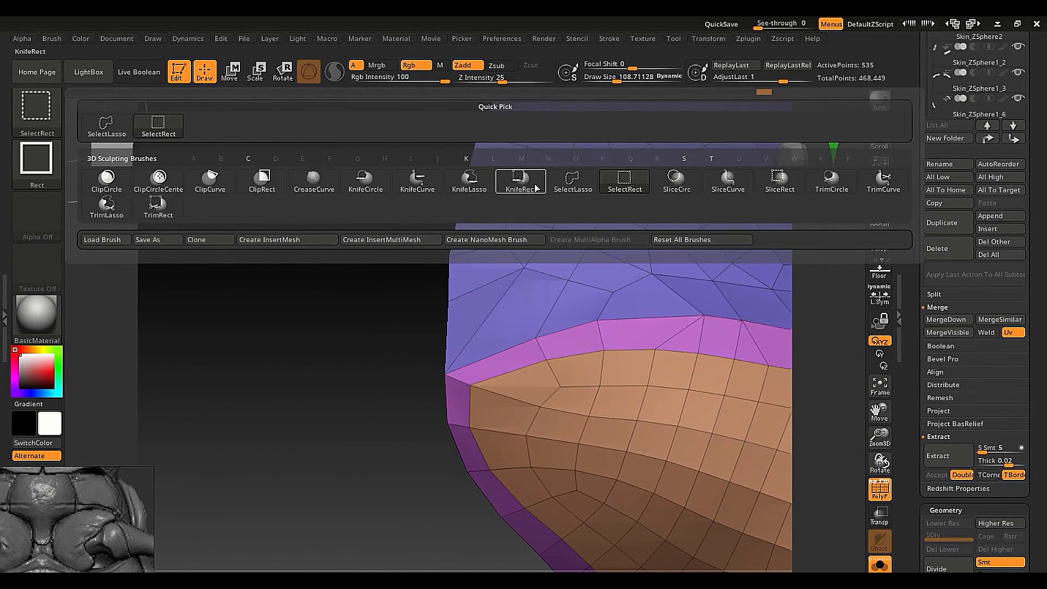
left_click(571, 185)
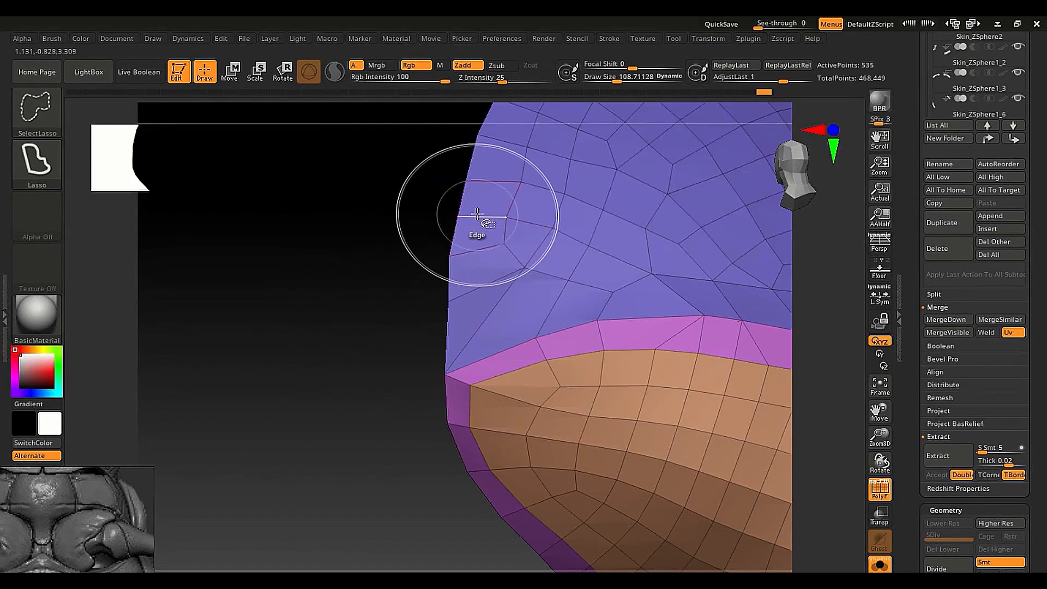
left_click(475, 216, "ctrl+shift")
right_click_drag(461, 215, 387, 193, "ctrl")
right_click_drag(523, 210, 494, 303, "alt")
right_click_drag(400, 276, 430, 455, "ctrl")
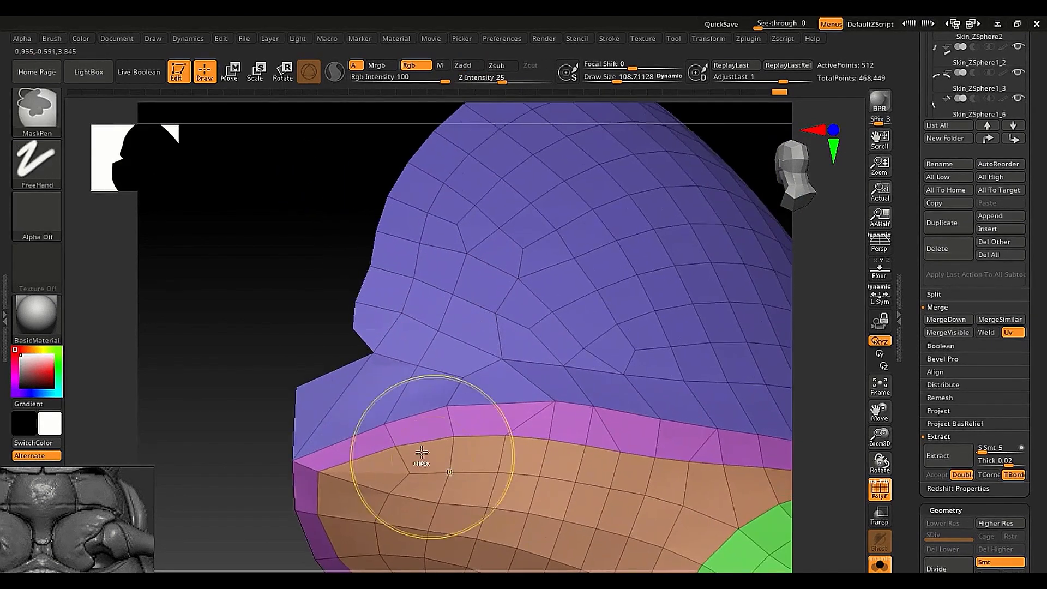
right_click_drag(384, 429, 492, 366, "alt")
left_click_drag(381, 290, 409, 290, "ctrl+shift")
left_click_drag(428, 325, 390, 351, "ctrl+shift")
left_click(351, 287, "ctrl+shift")
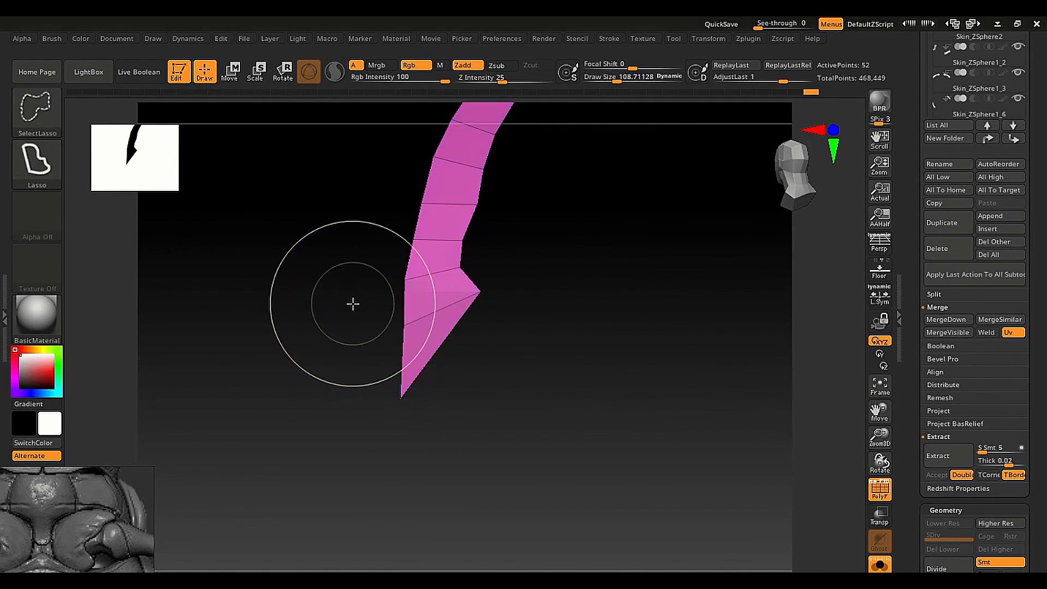
left_click(376, 327, "ctrl+shift")
Set the Move brush's draw size to about 19 and check the junction corner from several angles.
right_click_drag(443, 321, 486, 323)
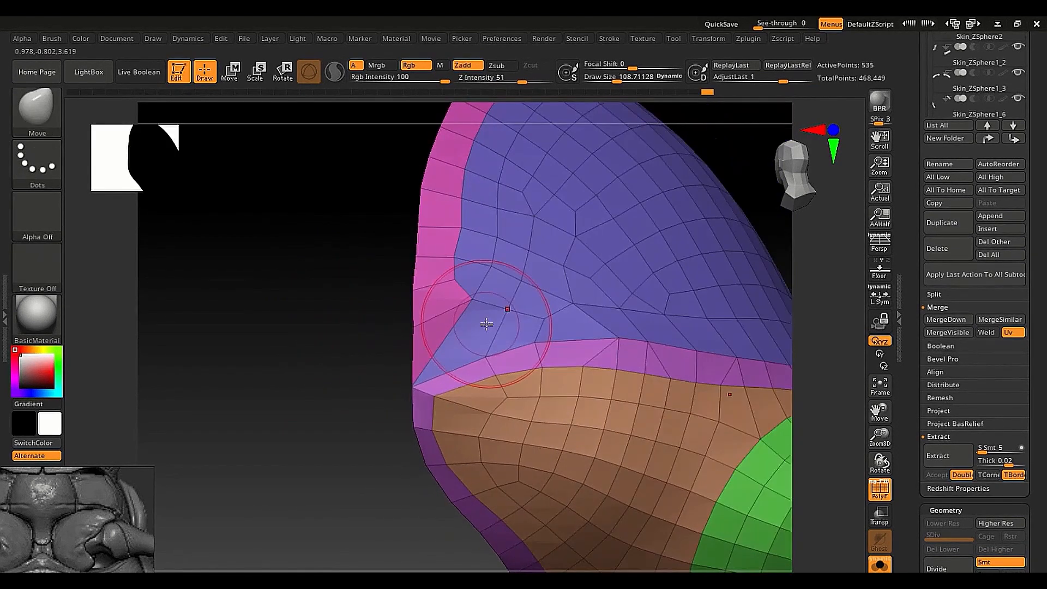
left_click_drag(485, 325, 470, 309)
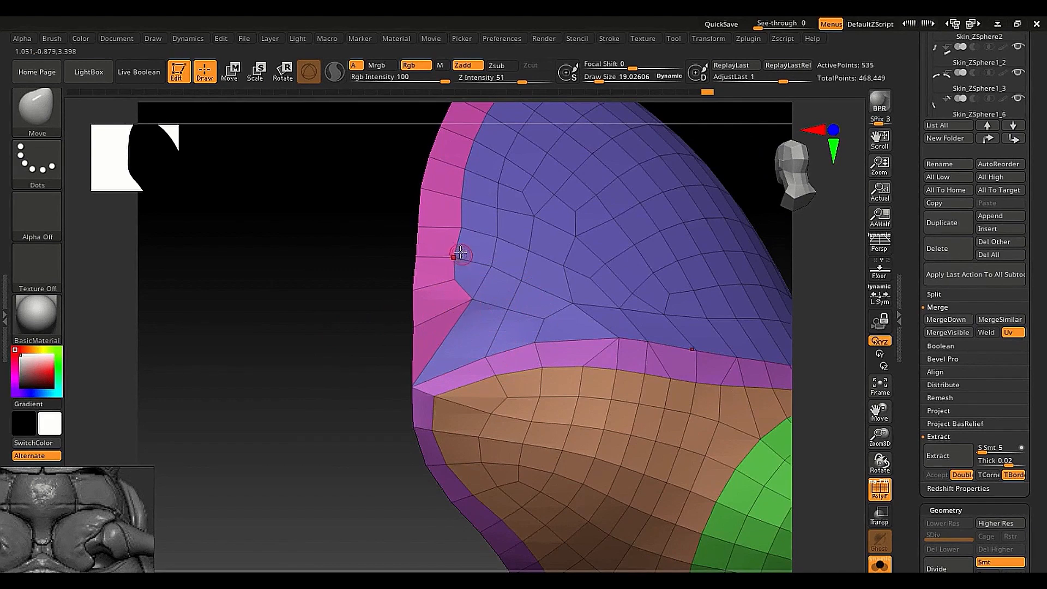
mouse_move(441, 327)
right_mouse_down("ctrl")
mouse_move(443, 354)
mouse_move(446, 330)
right_mouse_up("ctrl")
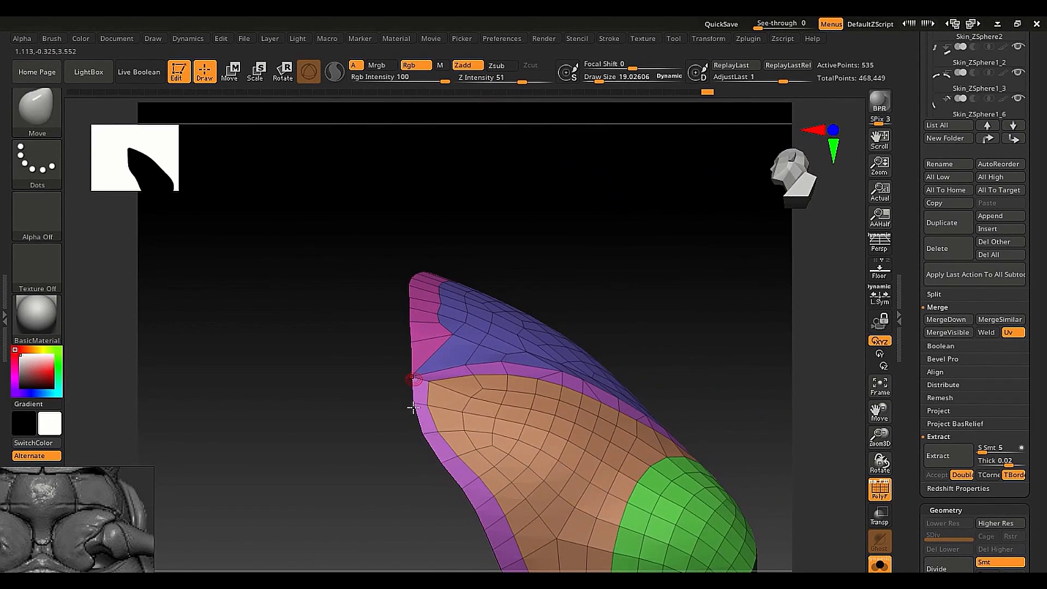
right_click_drag(413, 406, 421, 357)
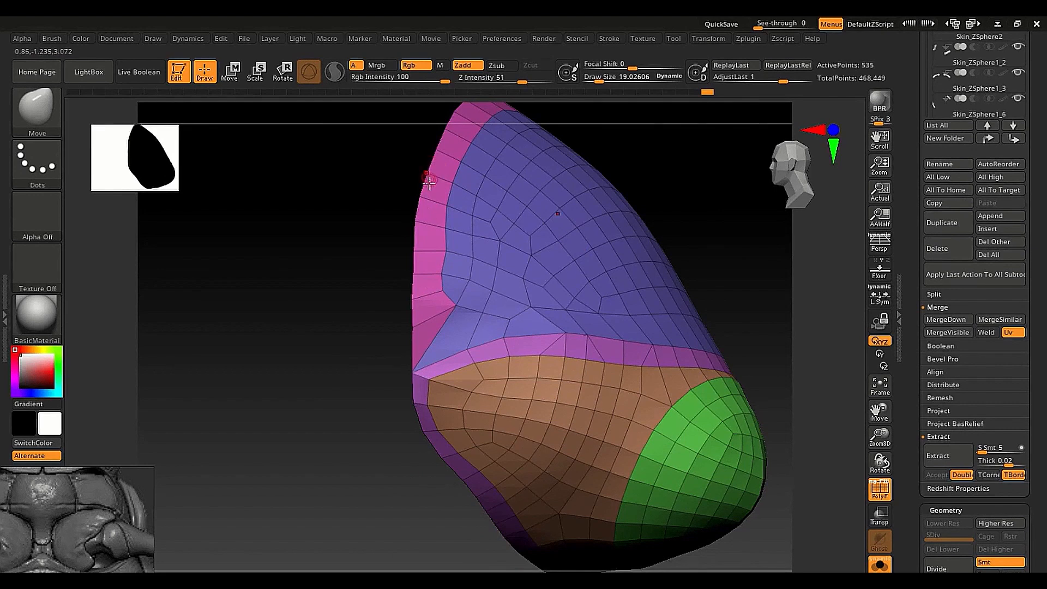
right_click_drag(444, 439, 447, 281, "ctrl")
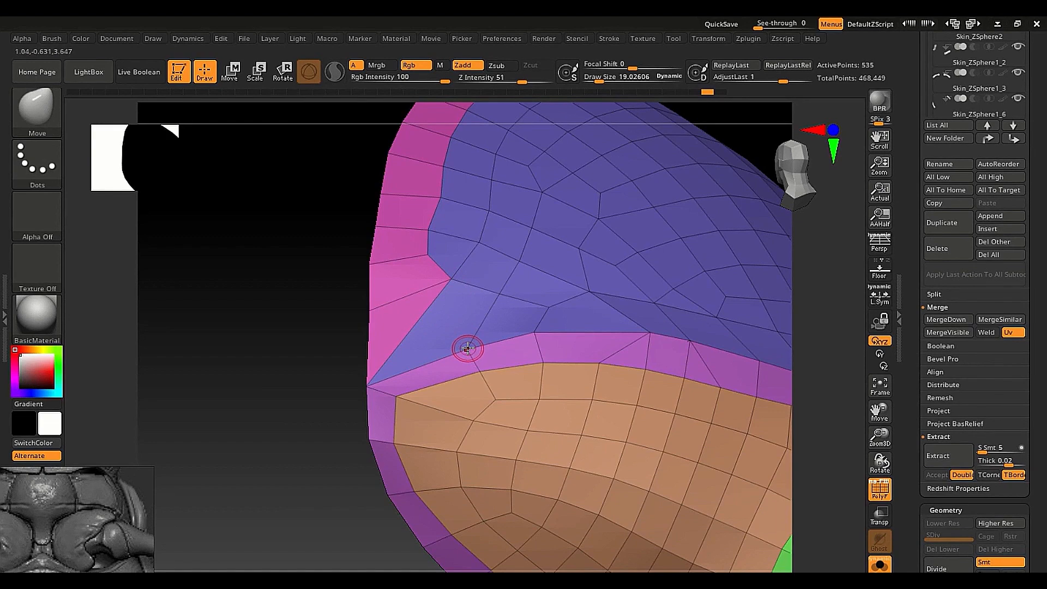
With ZModeler's Stitch Two Points, stitch both plates' inner border corners to the nearby point on the seam.
key("b")
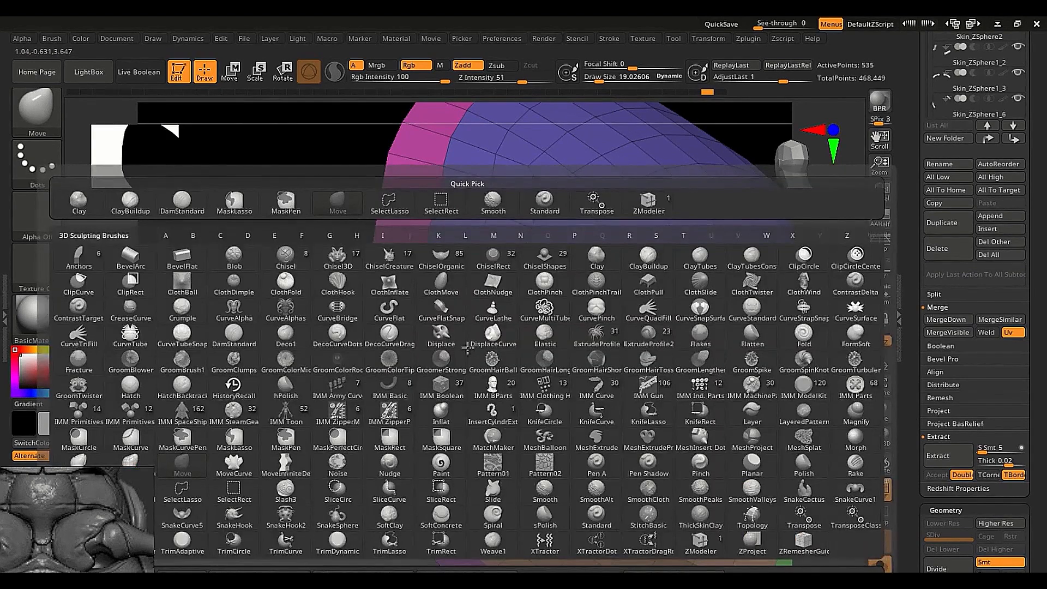
key("z")
key("m")
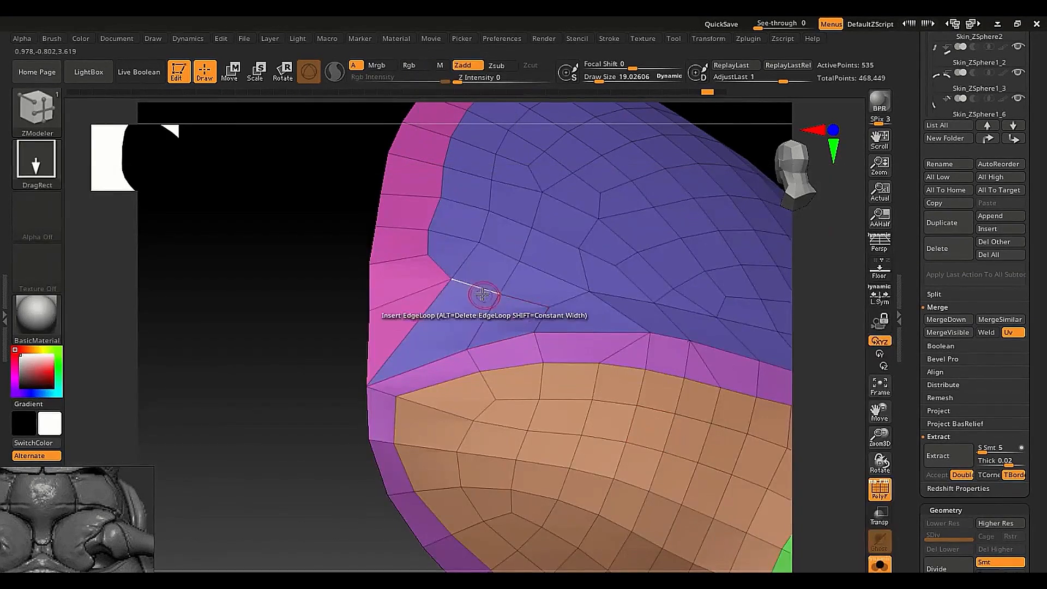
left_click(452, 277)
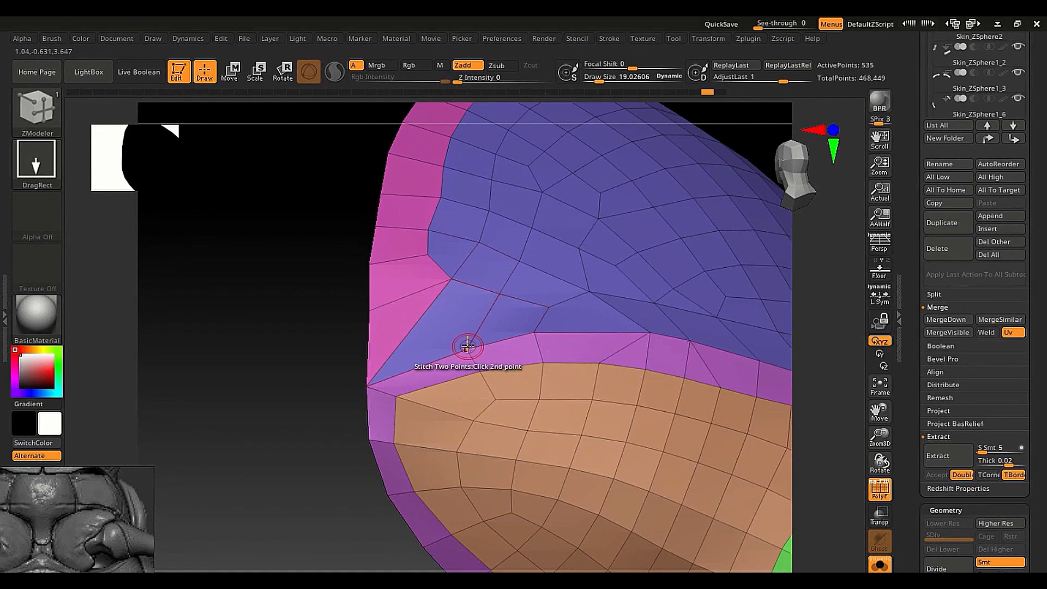
left_click(468, 347)
right_click_drag(465, 344, 419, 357, "ctrl")
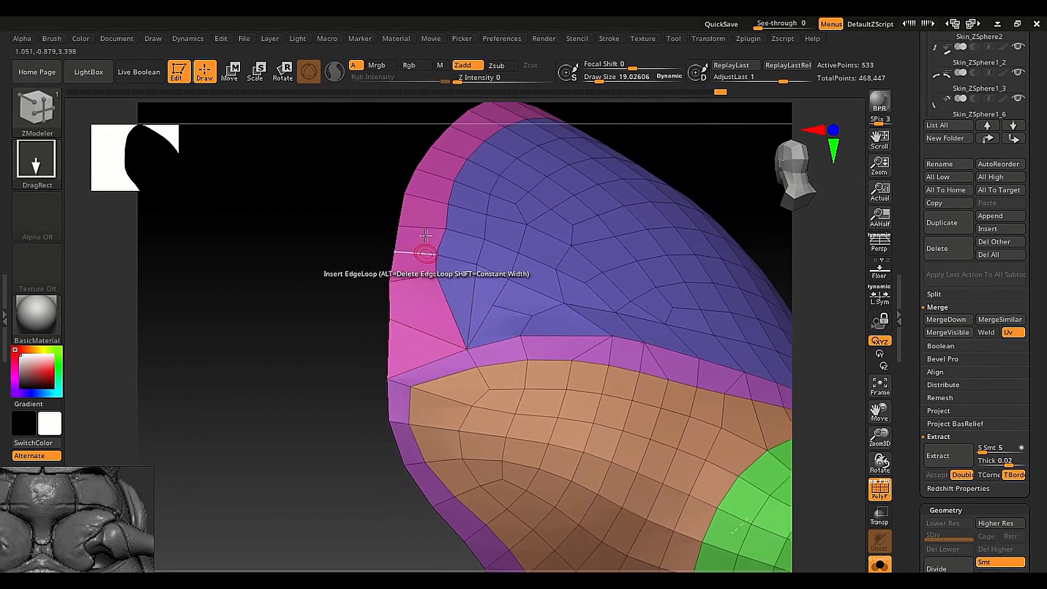
left_click(413, 384)
left_click(465, 348)
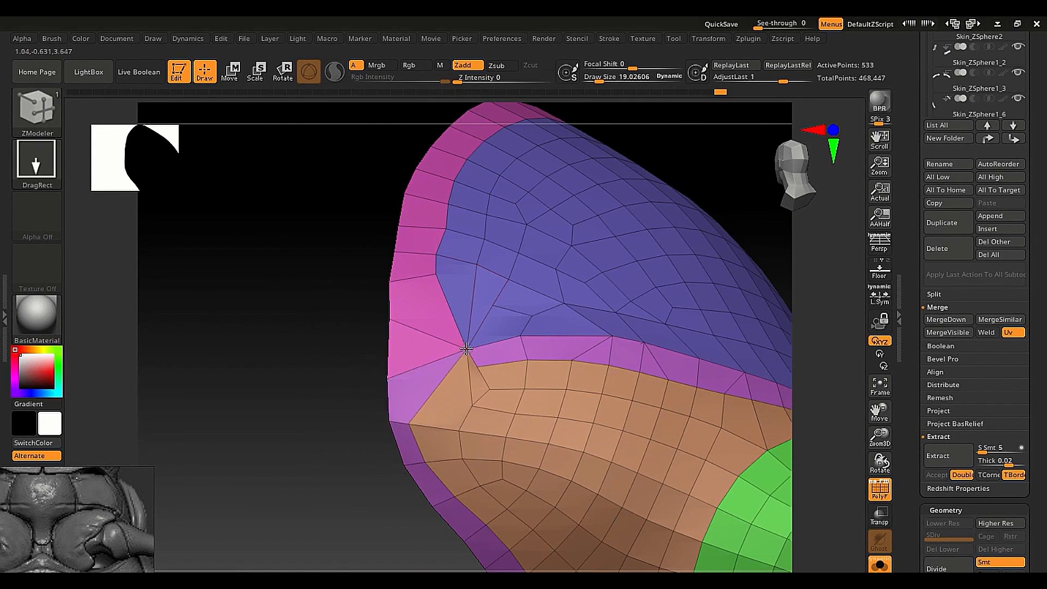
Pull the stitched seam point outward with the Move brush until the side border strip has an even width.
key("b")
key("m")
key("v")
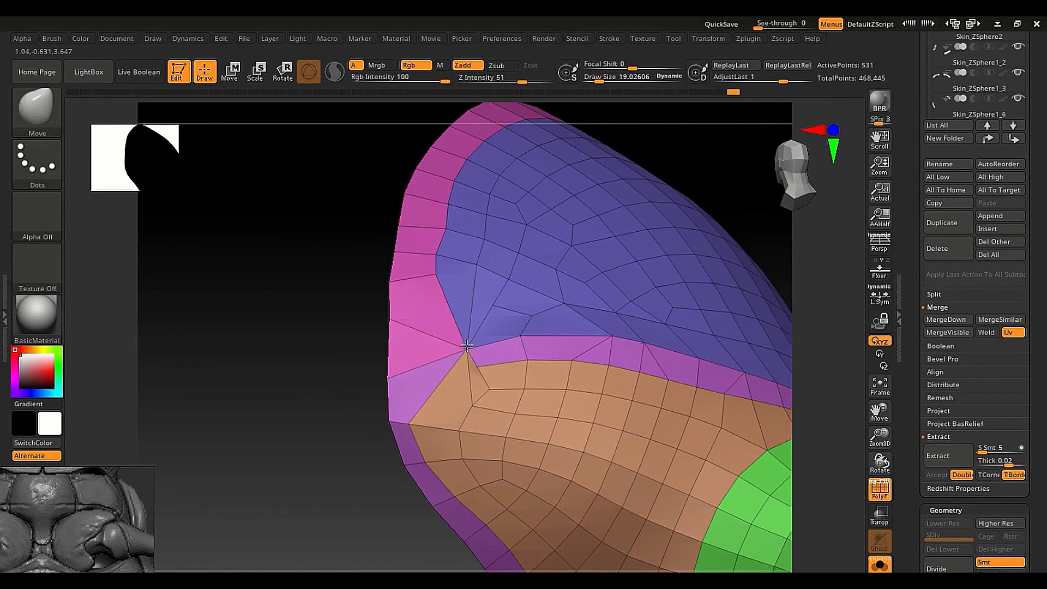
mouse_move(467, 346)
left_mouse_down()
mouse_move(374, 353)
mouse_move(289, 378)
mouse_move(306, 375)
left_mouse_up()
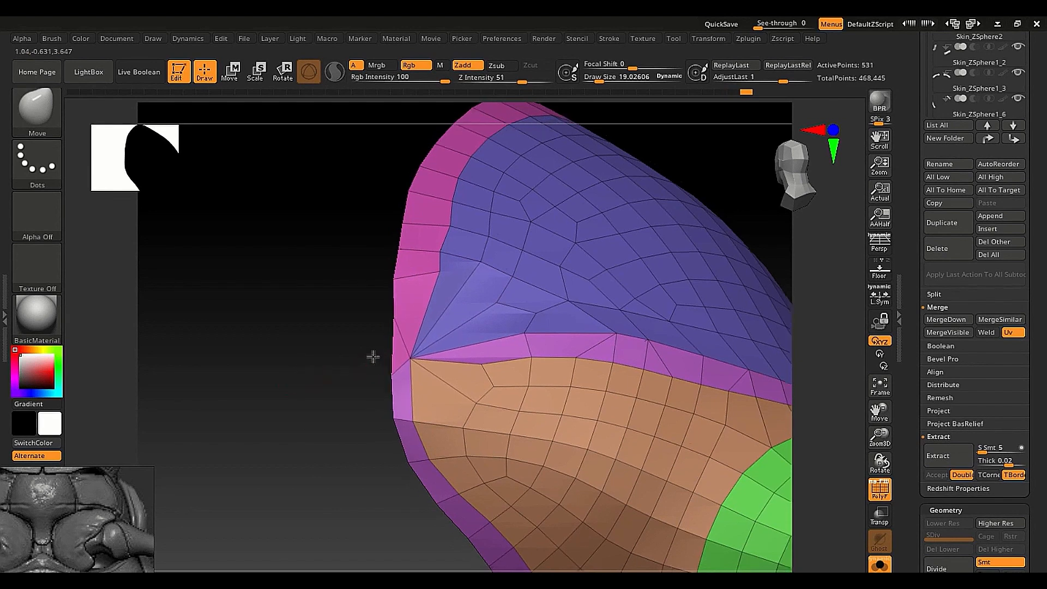
left_click_drag(373, 356, 374, 340, "alt")
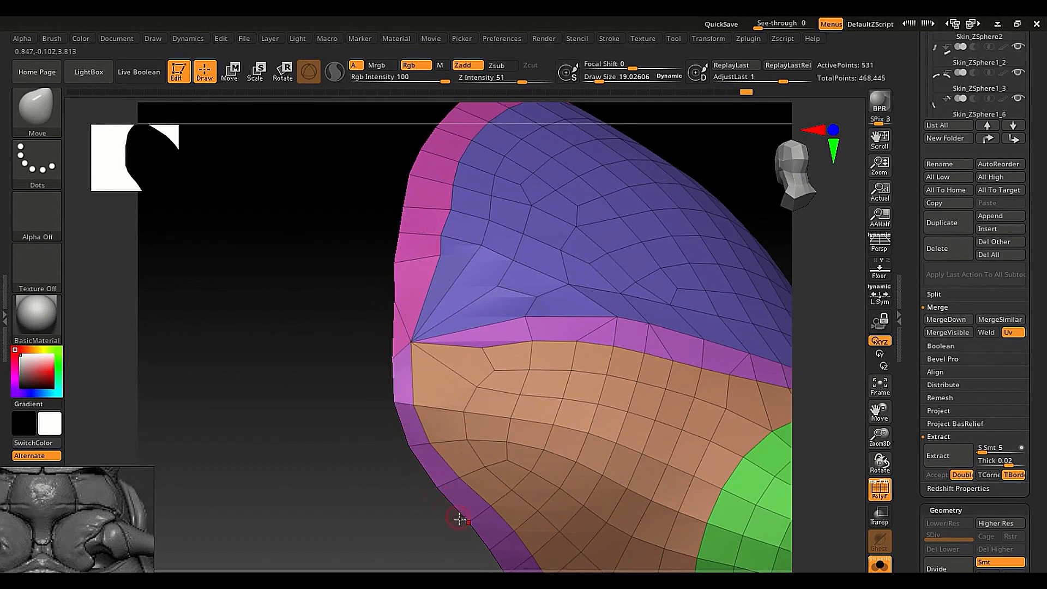
Isolate the upper plate with its seam strip, combine both into one polygroup and show the whole mesh again.
key("ctrl")
mouse_move(523, 334)
right_mouse_down("alt")
mouse_move(417, 304)
mouse_move(387, 346)
right_mouse_up("alt")
left_click(508, 287, "ctrl+shift")
right_click_drag(318, 415, 334, 325, "alt")
key("ctrl+shift")
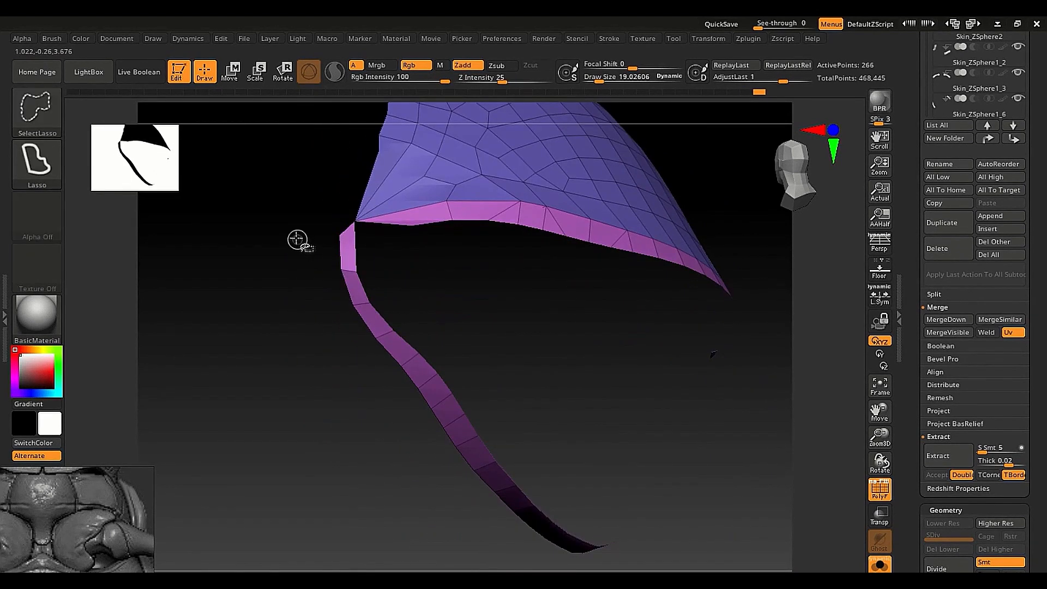
mouse_move(446, 309)
left_mouse_down("ctrl+shift")
mouse_move(661, 517)
mouse_move(662, 567)
mouse_move(425, 569)
mouse_move(291, 475)
mouse_move(339, 327)
mouse_move(408, 388)
mouse_move(327, 364)
mouse_move(442, 416)
left_mouse_up("ctrl+shift")
key("ctrl")
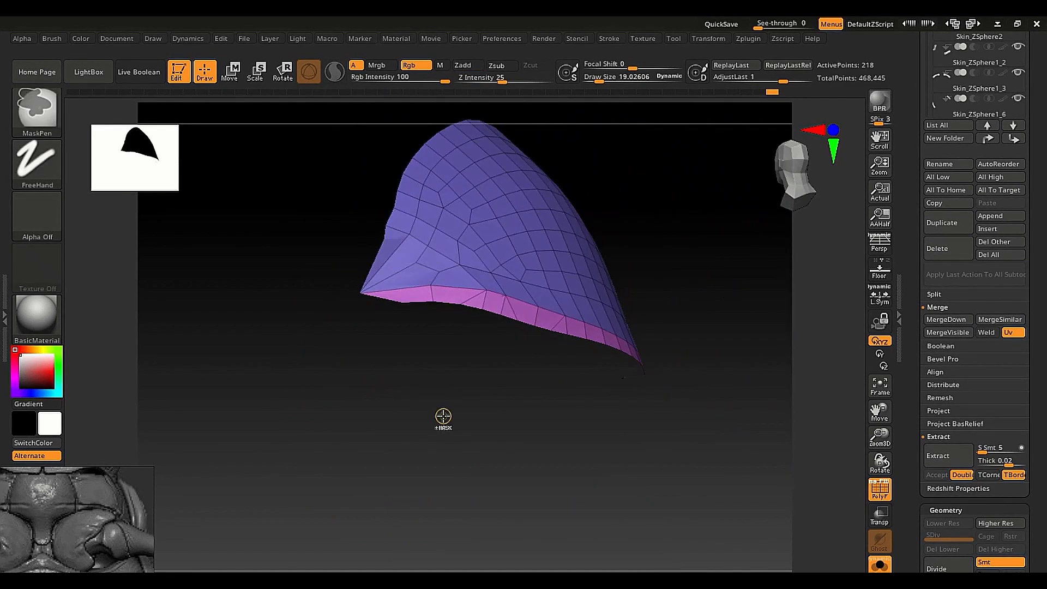
key("ctrl+w")
left_click(661, 250, "ctrl+shift")
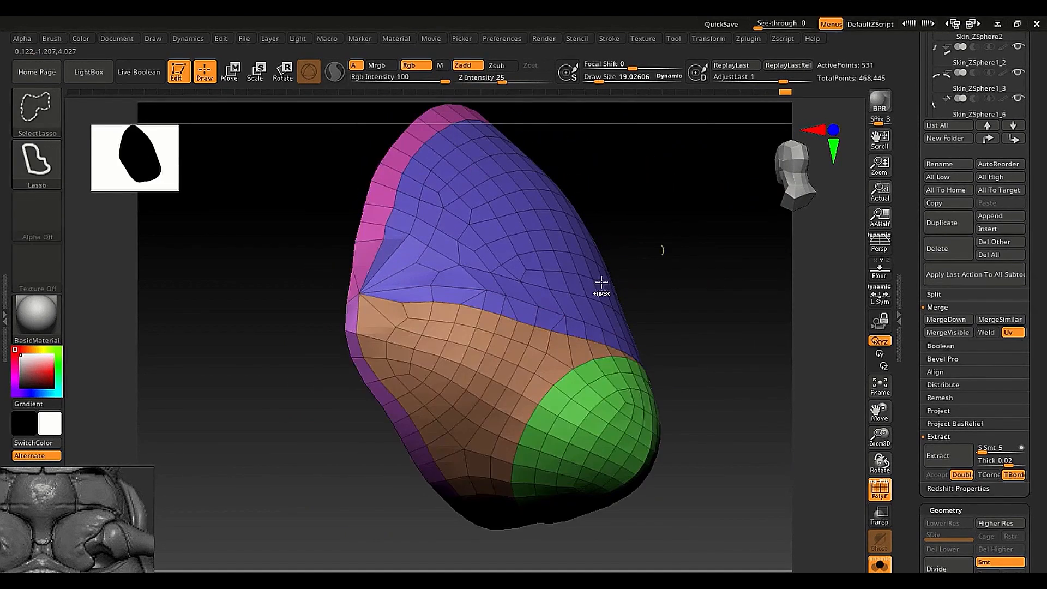
Isolate the side border strips of both plates, assign them one shared polygroup and unhide the rest.
mouse_move(600, 283)
right_mouse_down()
mouse_move(446, 343)
mouse_move(362, 324)
mouse_move(338, 294)
right_mouse_up()
right_click_drag(338, 294, 299, 253)
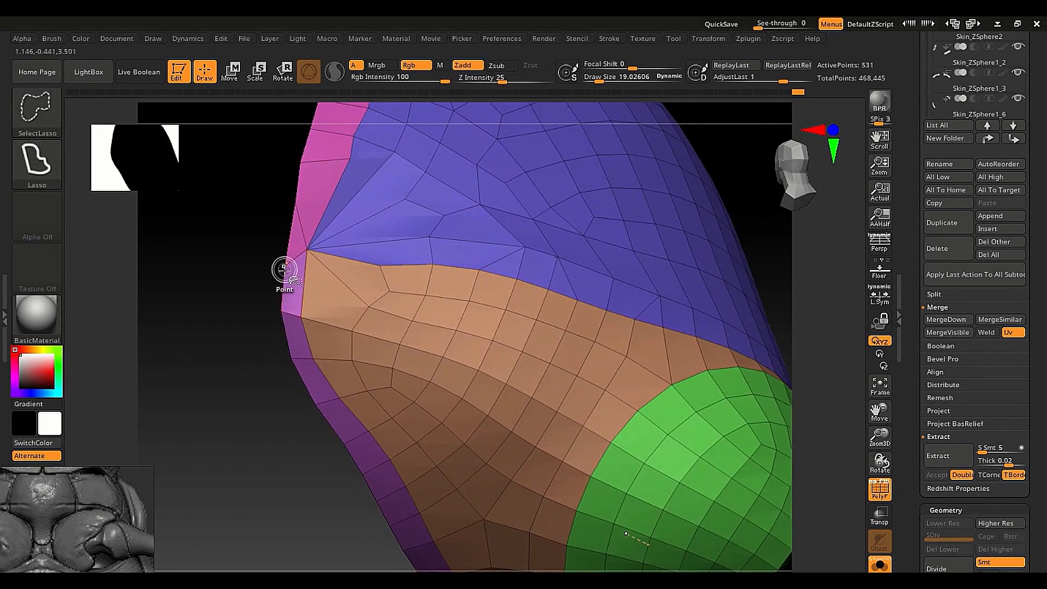
left_click(285, 270, "ctrl+shift")
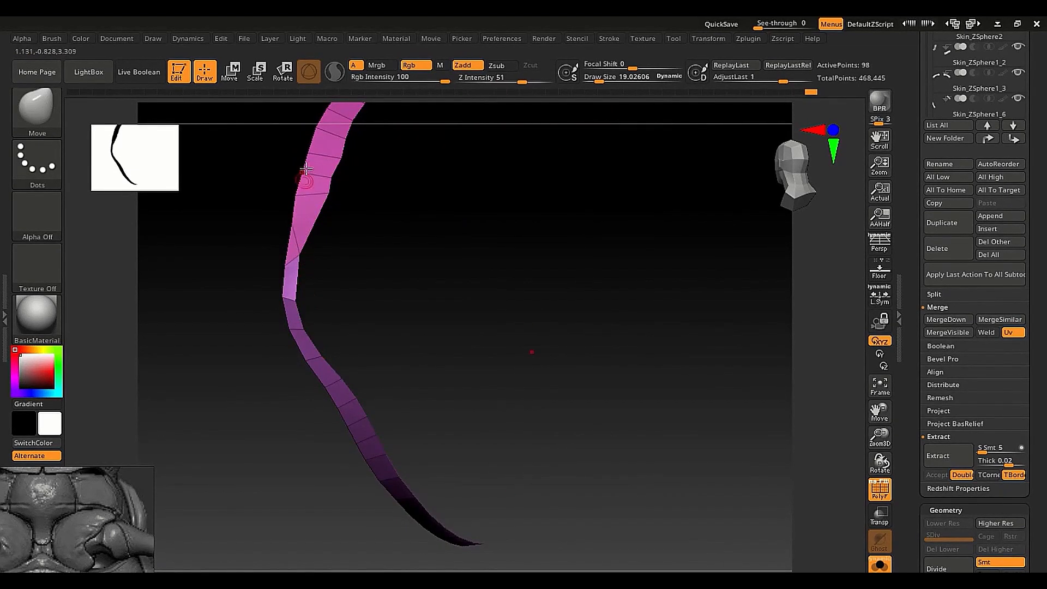
key("ctrl")
key("ctrl+w")
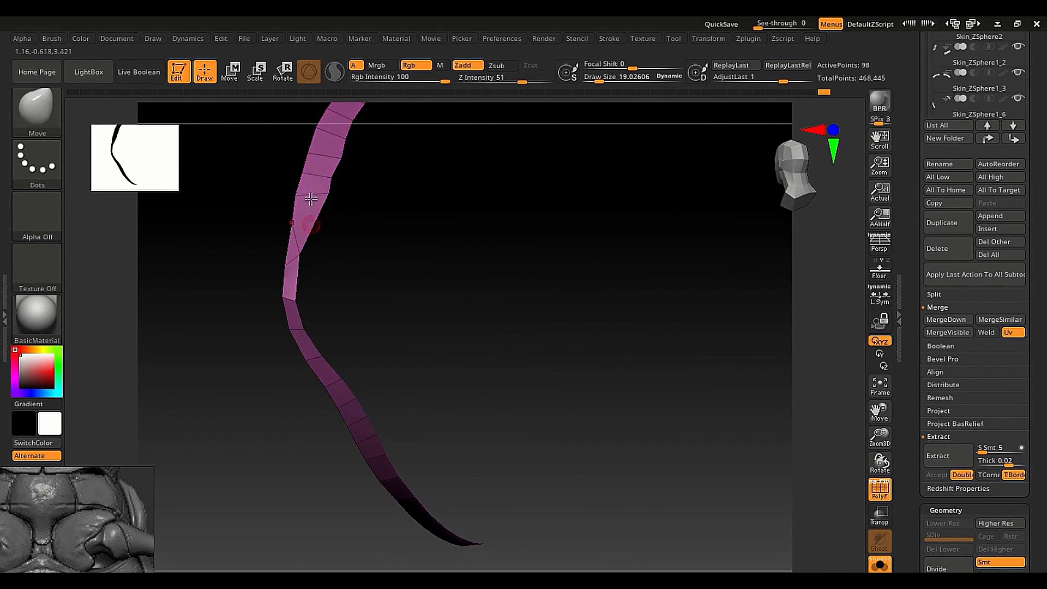
left_click_drag(287, 340, 374, 436)
left_click(306, 282, "ctrl+shift")
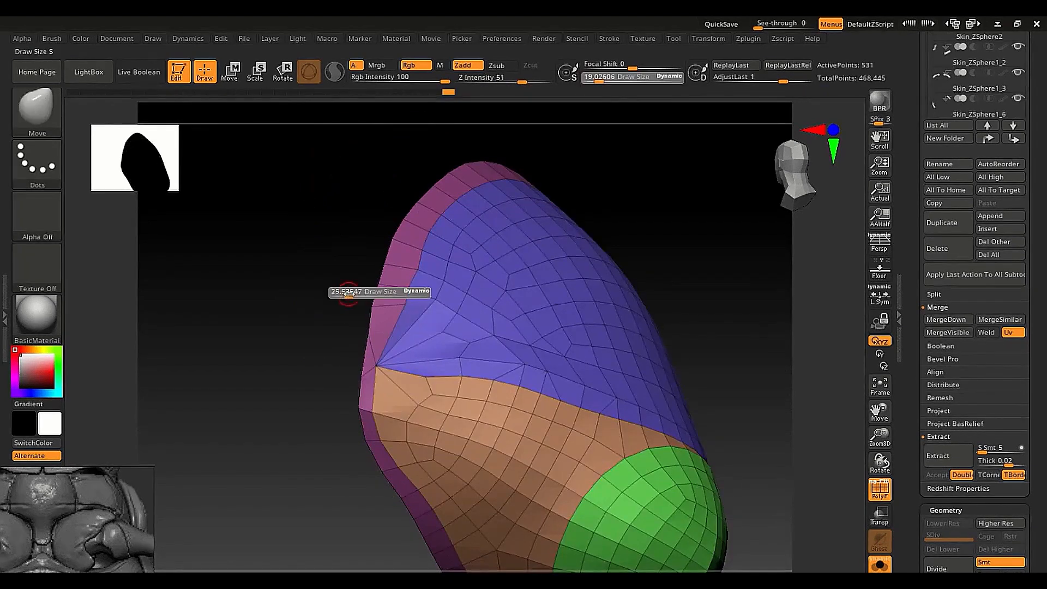
Clear the mask and even out the border strip's inner edge near the junction, using Move brush sizes of about 62 and 48.
mouse_move(401, 251)
right_mouse_down()
mouse_move(423, 290)
mouse_move(426, 405)
right_mouse_up()
right_click_drag(426, 348, 355, 269)
left_click_drag(255, 212, 262, 255, "ctrl")
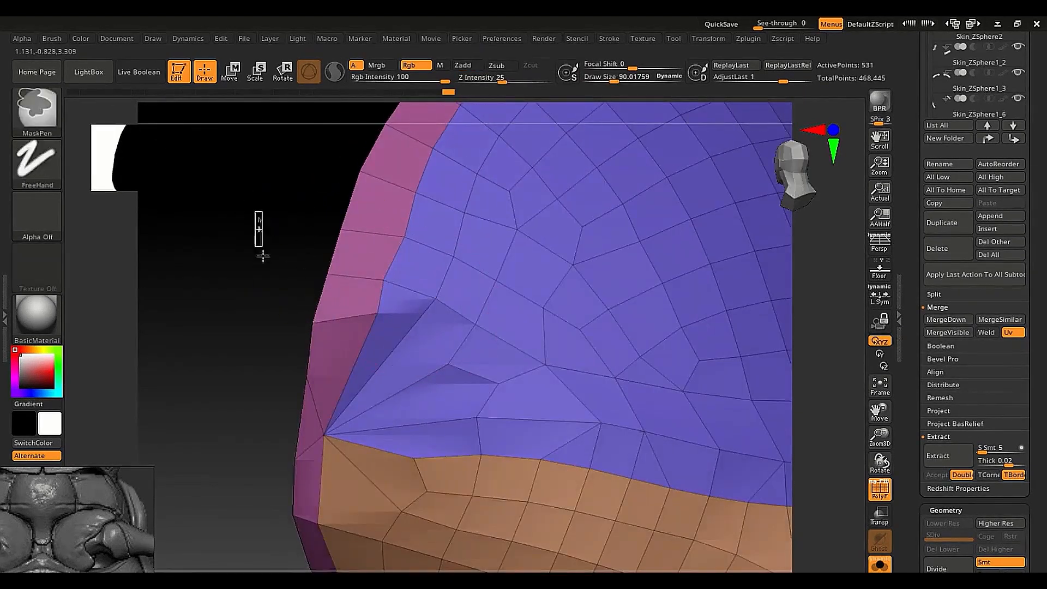
key("s")
left_click_drag(452, 352, 438, 352)
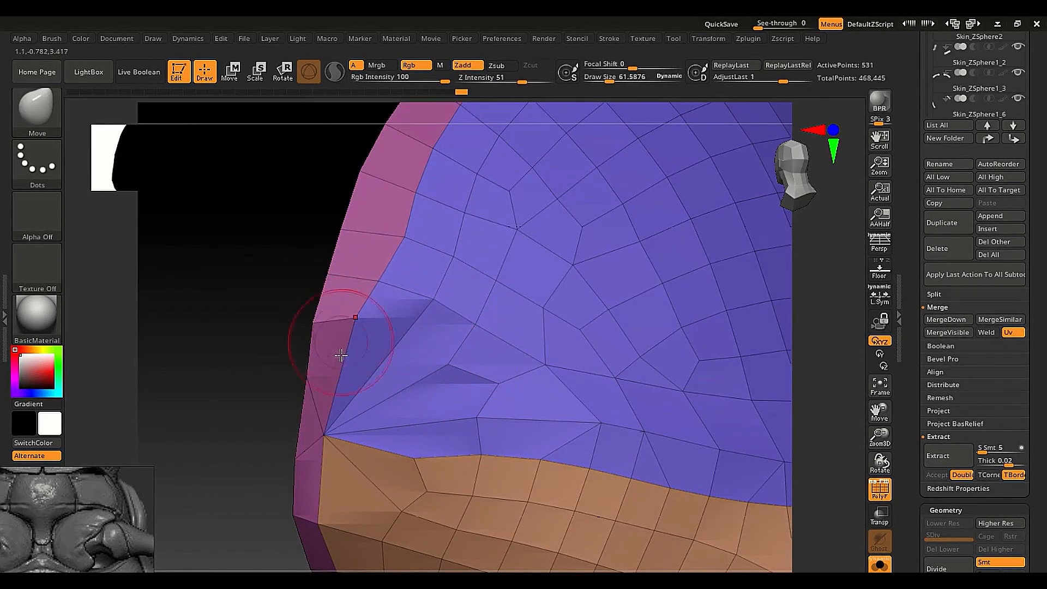
key("s")
mouse_move(338, 424)
left_mouse_down()
mouse_move(325, 424)
mouse_move(349, 443)
left_mouse_up()
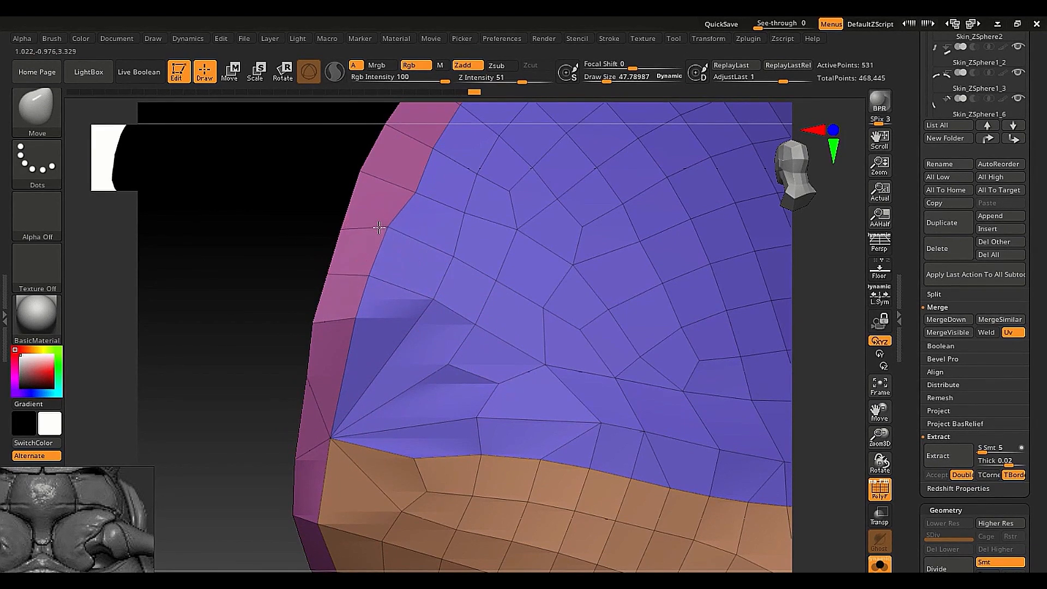
Smooth the border strip's inner edge farther up the upper plate with the Move brush at a draw size of about 62.
right_click_drag(390, 270, 394, 365)
key("s")
mouse_move(396, 345)
left_mouse_down()
mouse_move(409, 345)
mouse_move(403, 330)
left_mouse_up()
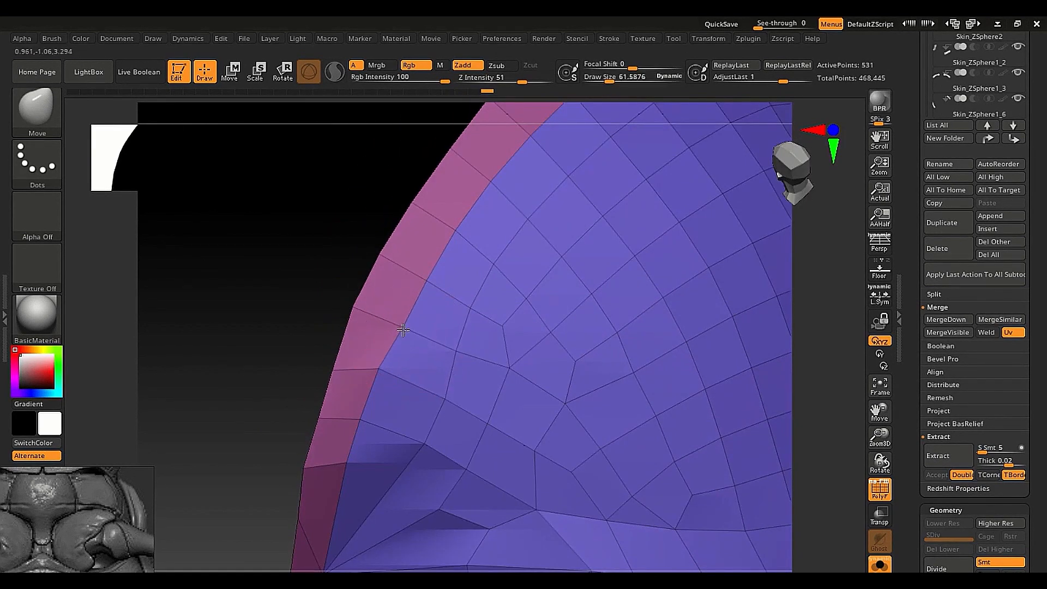
right_click_drag(433, 353, 540, 361, "ctrl")
right_click_drag(539, 360, 349, 415, "alt")
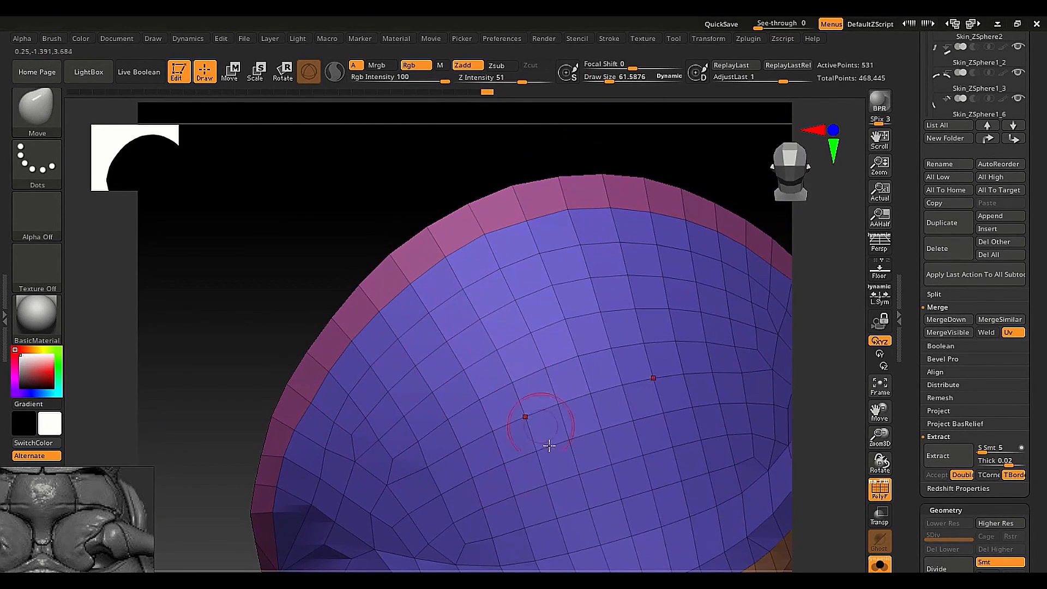
right_click_drag(480, 349, 505, 304)
right_click_drag(412, 411, 499, 254, "alt")
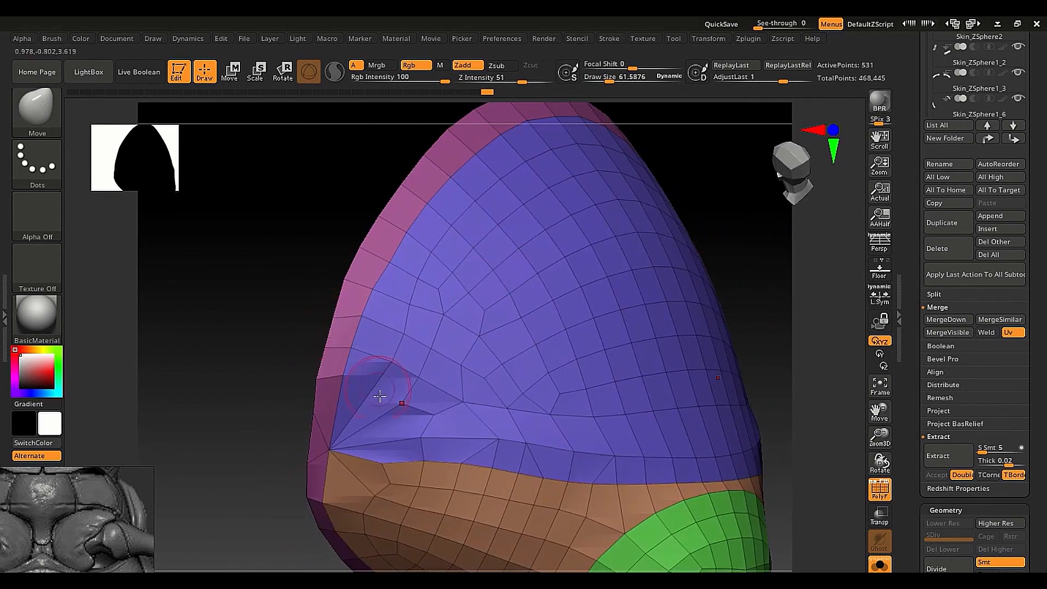
mouse_move(380, 394)
right_mouse_down("alt")
mouse_move(364, 309)
mouse_move(310, 269)
mouse_move(290, 293)
right_mouse_up("alt")
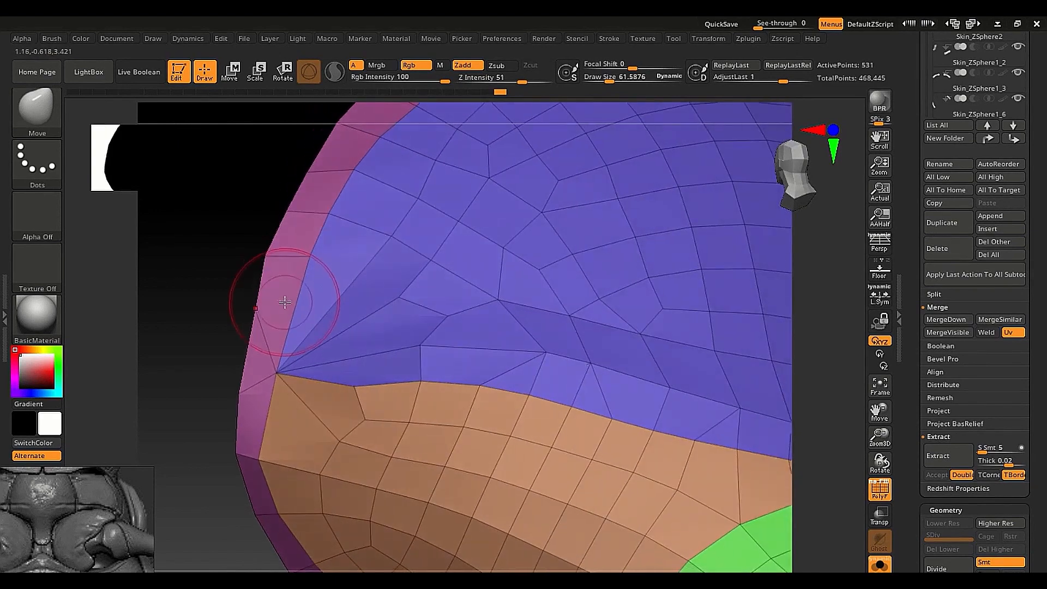
Even out the border strip just above the junction with the Move brush, using draw sizes of about 69, 45 and 62.
key("s")
left_click_drag(282, 301, 253, 314)
right_click_drag(256, 323, 309, 403)
key("s")
left_click_drag(313, 333, 294, 343)
key("s")
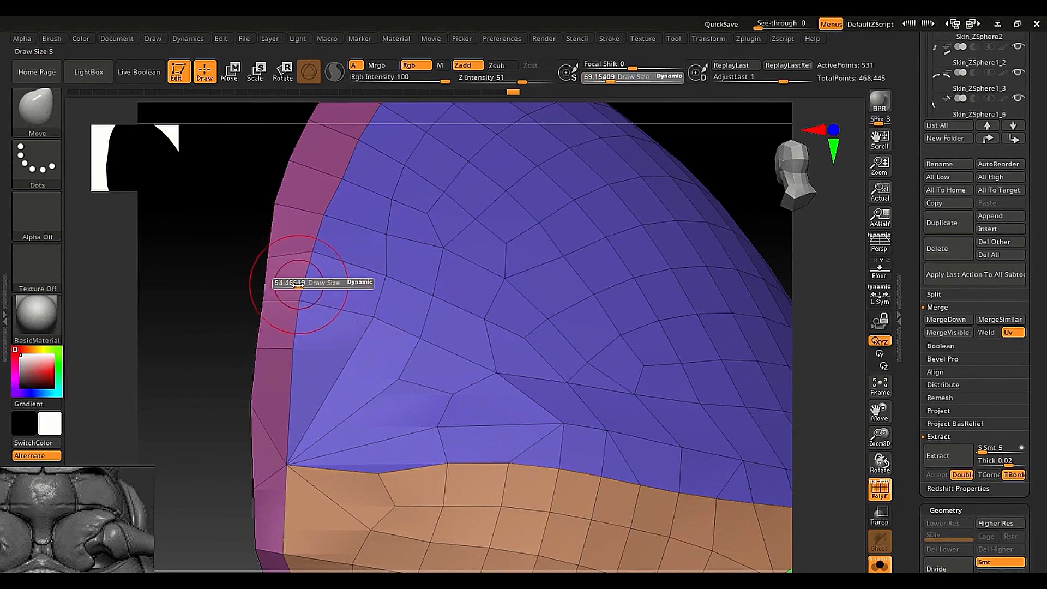
left_click_drag(280, 283, 271, 283)
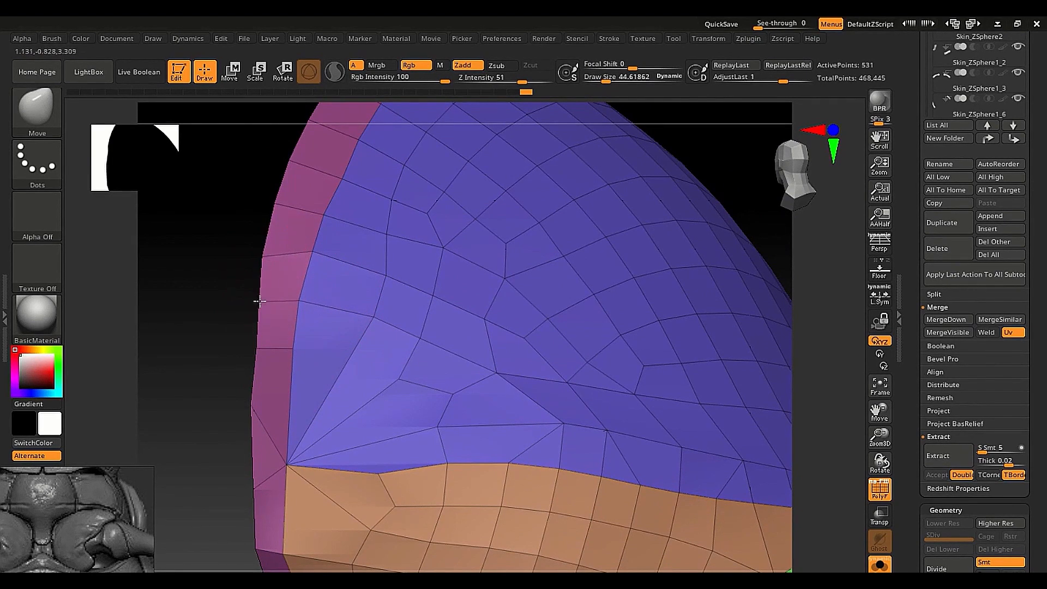
key("s")
left_click_drag(257, 307, 264, 307)
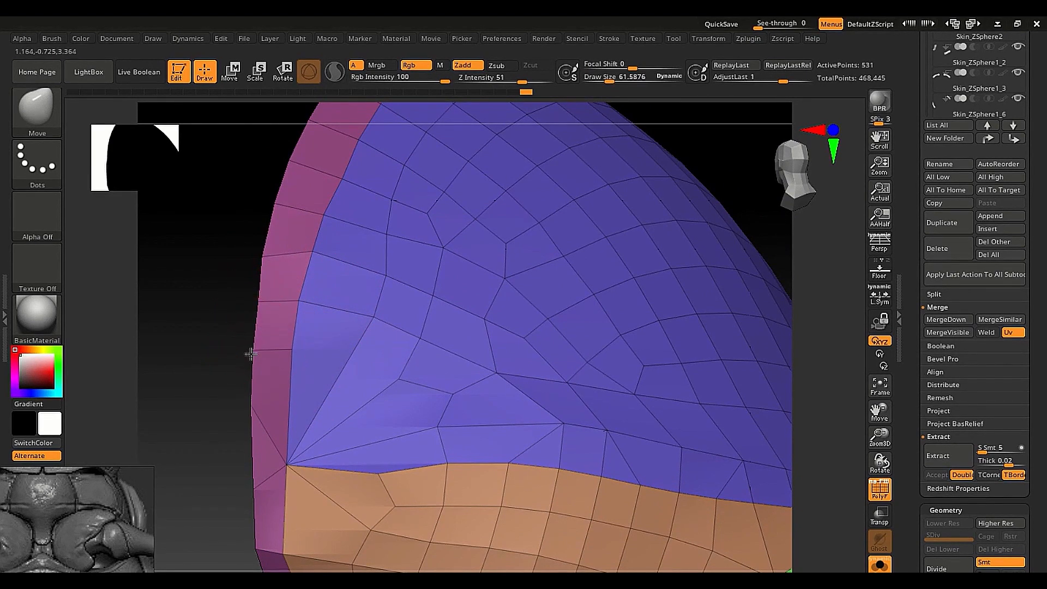
Smooth the border strip's inner edge along the upper plate's side with the Move brush at a draw size of about 99.
mouse_move(253, 315)
right_mouse_down("ctrl")
mouse_move(257, 278)
mouse_move(326, 300)
mouse_move(338, 382)
right_mouse_up("ctrl")
key("s")
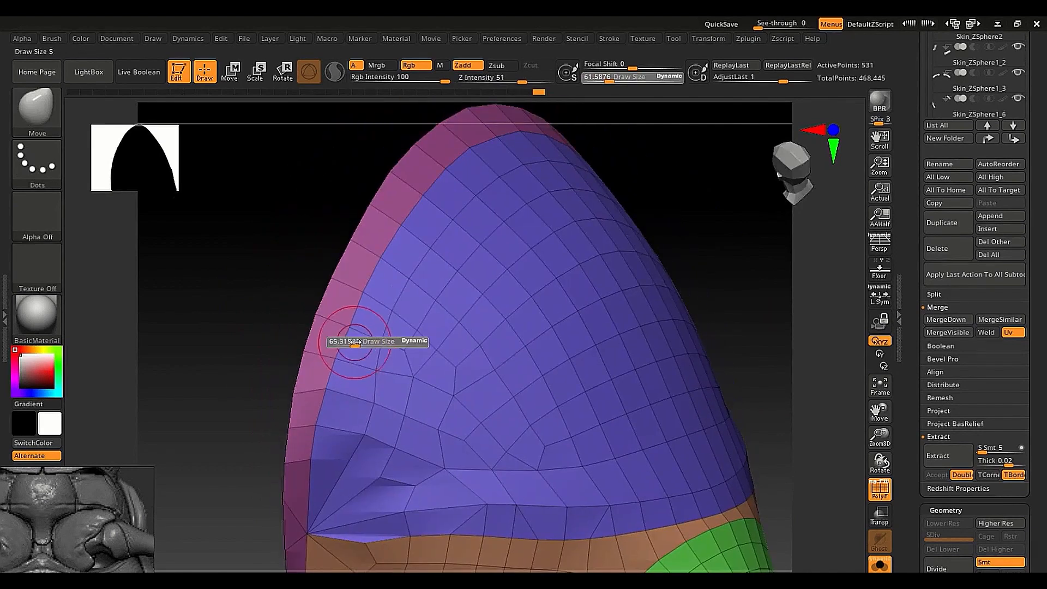
left_click_drag(350, 343, 358, 344)
left_click_drag(349, 388, 341, 389)
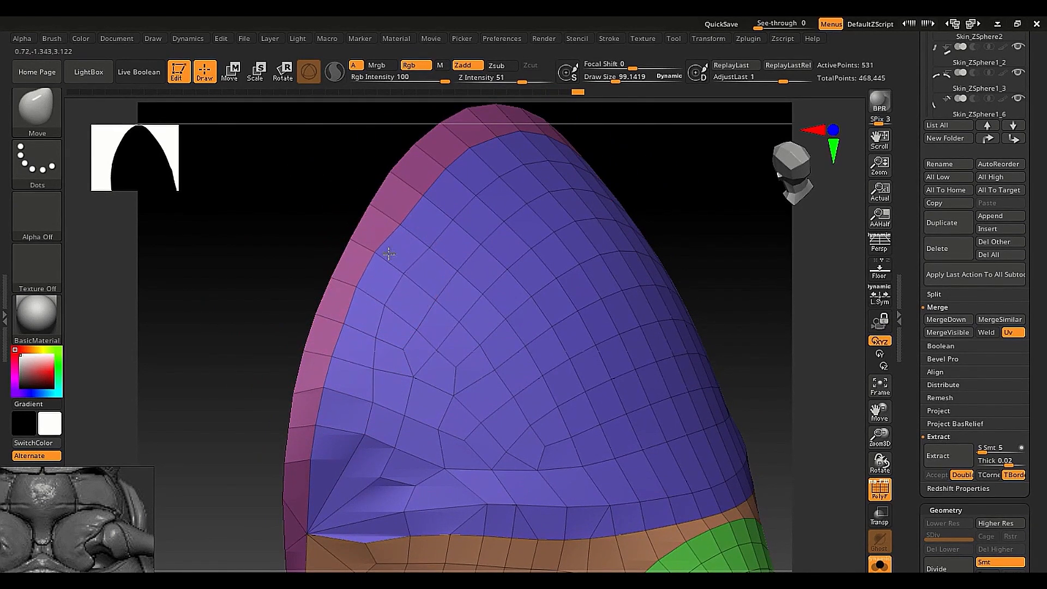
Even out the border strip's inner edge around the upper plate's crest with the Move brush at draw sizes of about 140 and 119.
right_click_drag(443, 221, 405, 232)
right_click_drag(404, 232, 411, 344, "alt")
key("s")
left_click_drag(432, 320, 439, 320)
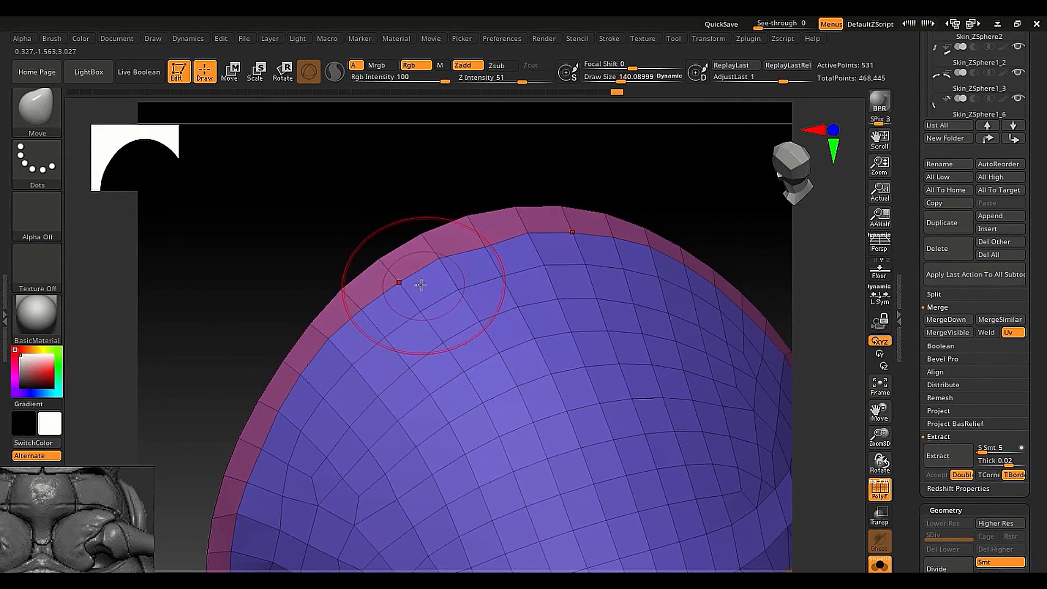
left_click_drag(420, 284, 416, 276)
right_click_drag(436, 305, 482, 277)
key("s")
left_click_drag(486, 275, 482, 275)
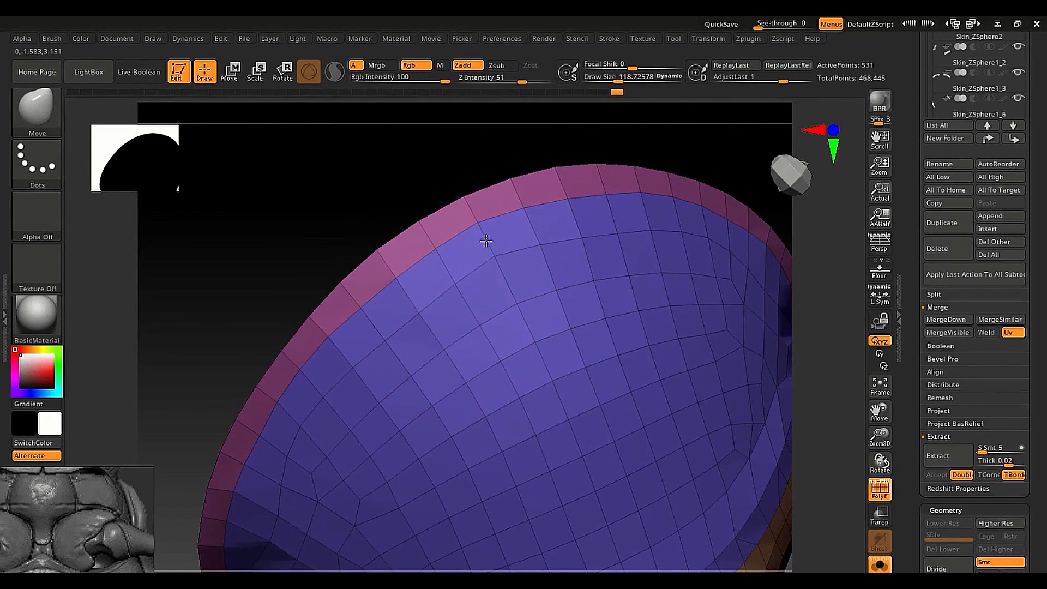
Adjust the border strip's inner edge beside the lower plate and junction, using Move brush sizes of about 36 and 51.
mouse_move(486, 240)
right_mouse_down()
mouse_move(432, 268)
mouse_move(440, 398)
mouse_move(401, 334)
mouse_move(379, 383)
mouse_move(416, 329)
mouse_move(381, 262)
mouse_move(413, 351)
right_mouse_up()
key("s")
left_click_drag(413, 351, 408, 352)
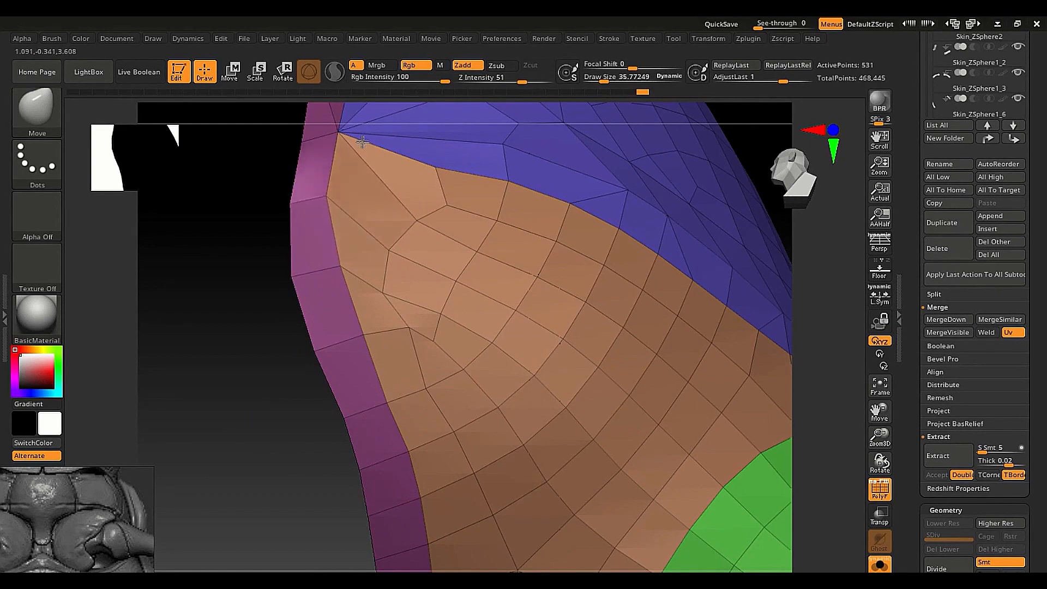
right_click_drag(360, 225, 366, 469, "ctrl")
right_click_drag(366, 469, 366, 349, "ctrl")
key("s")
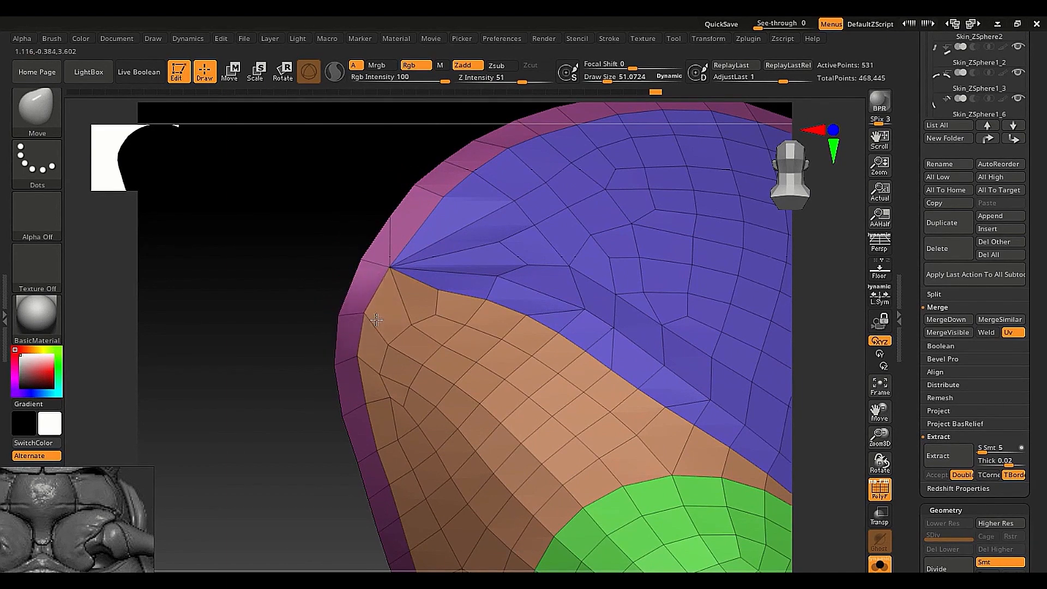
Show the surrounding body parts and pull the plate's junction corner out of the neighbouring segment with the Move brush at about 274.
mouse_move(375, 311)
right_mouse_down("ctrl")
mouse_move(406, 330)
mouse_move(437, 380)
right_mouse_up("ctrl")
key("s")
key("s")
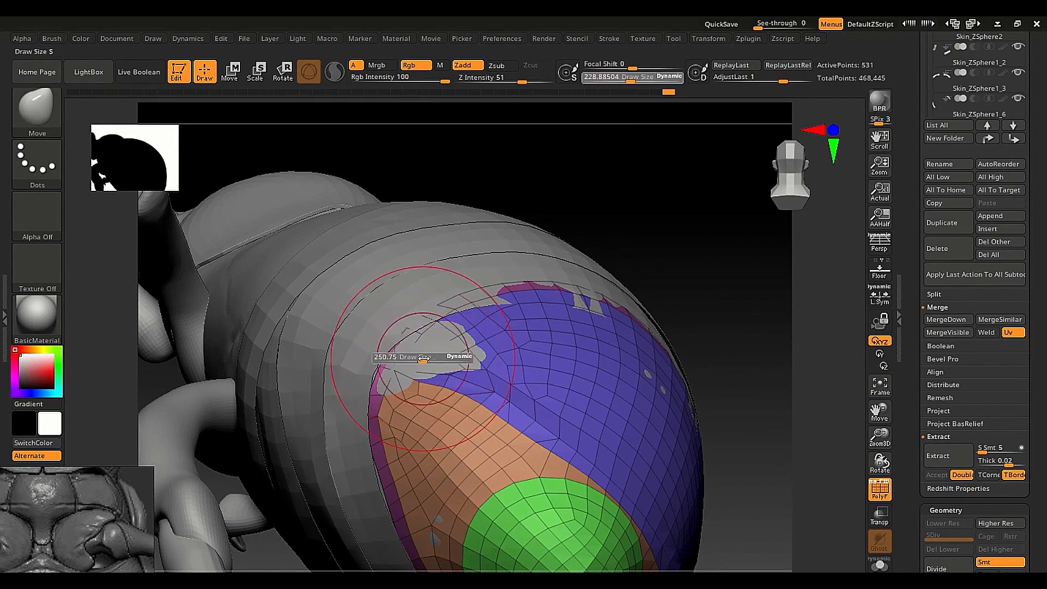
left_click_drag(421, 361, 427, 359)
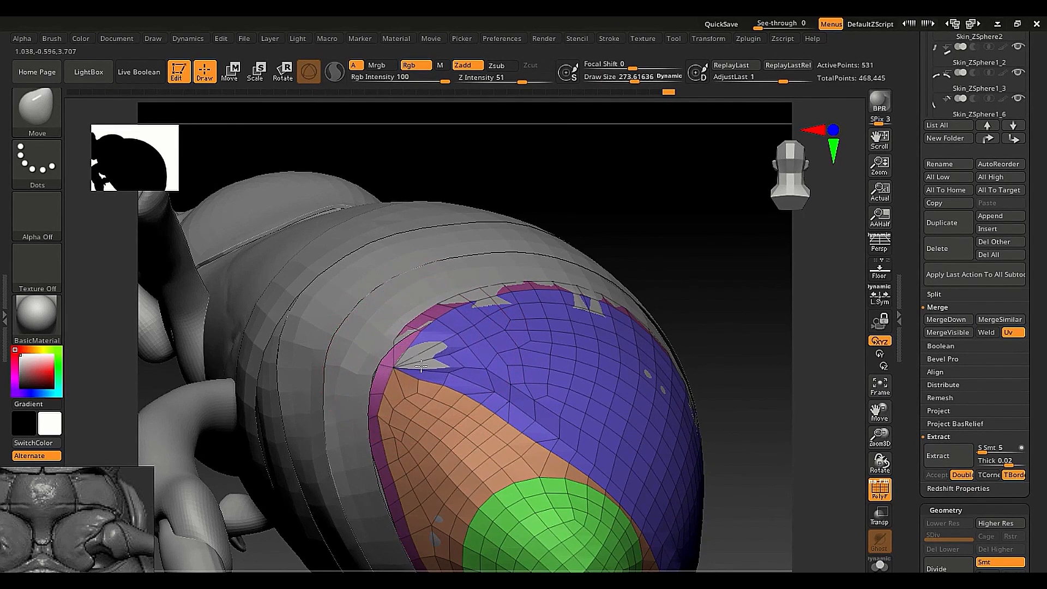
right_click_drag(435, 364, 498, 398)
Isolate the blue and orange plate areas in the solo view, combine them into one polygroup and unhide the rest.
key("alt+s")
right_click_drag(425, 355, 397, 278, "ctrl")
left_click(390, 292, "ctrl+shift")
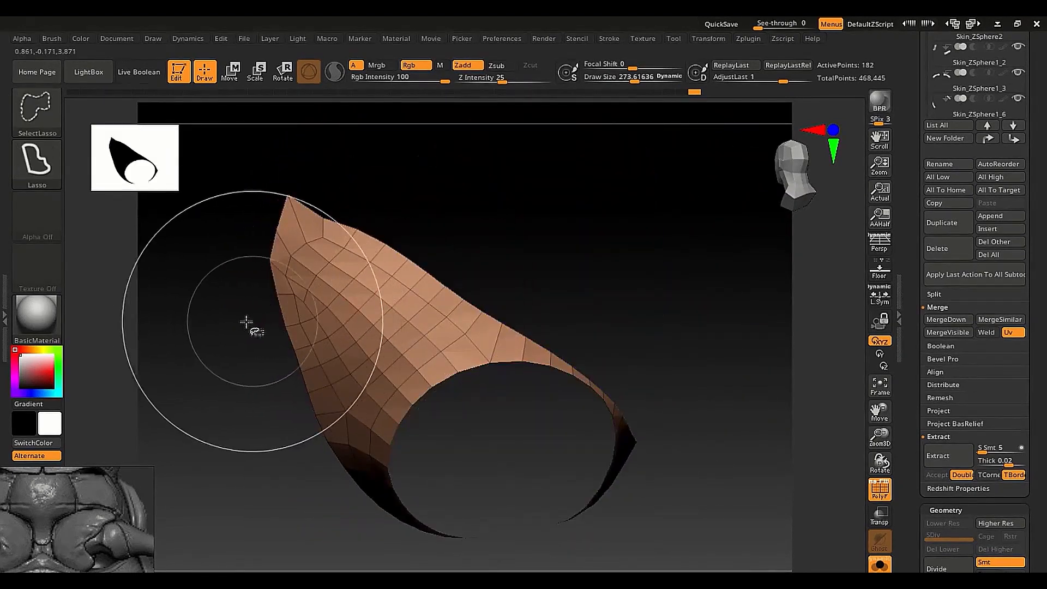
left_click(251, 321, "ctrl+shift")
left_click(432, 246, "ctrl+shift")
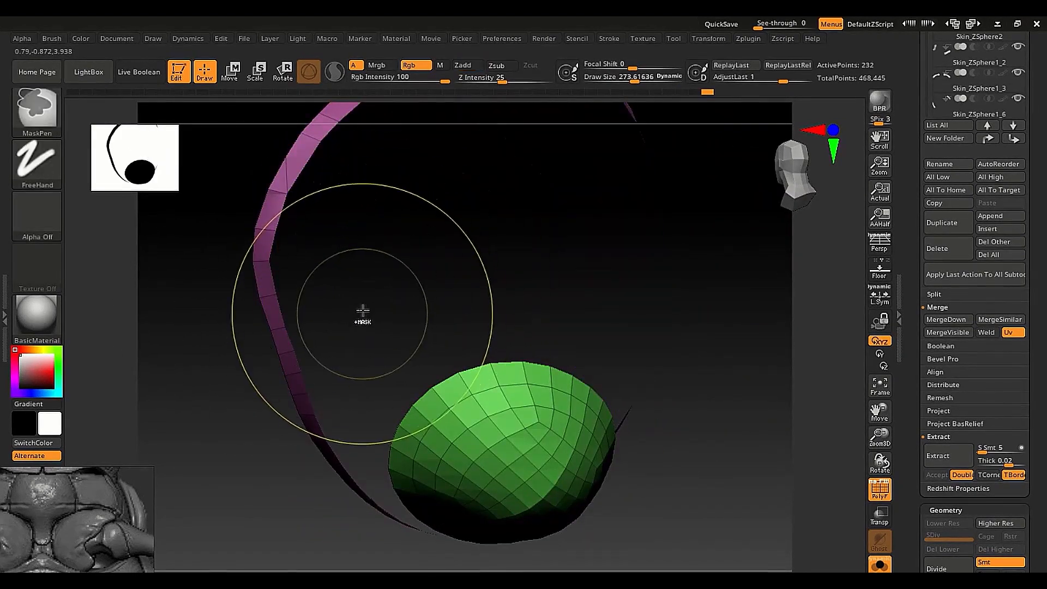
left_click_drag(362, 314, 368, 328, "ctrl+shift")
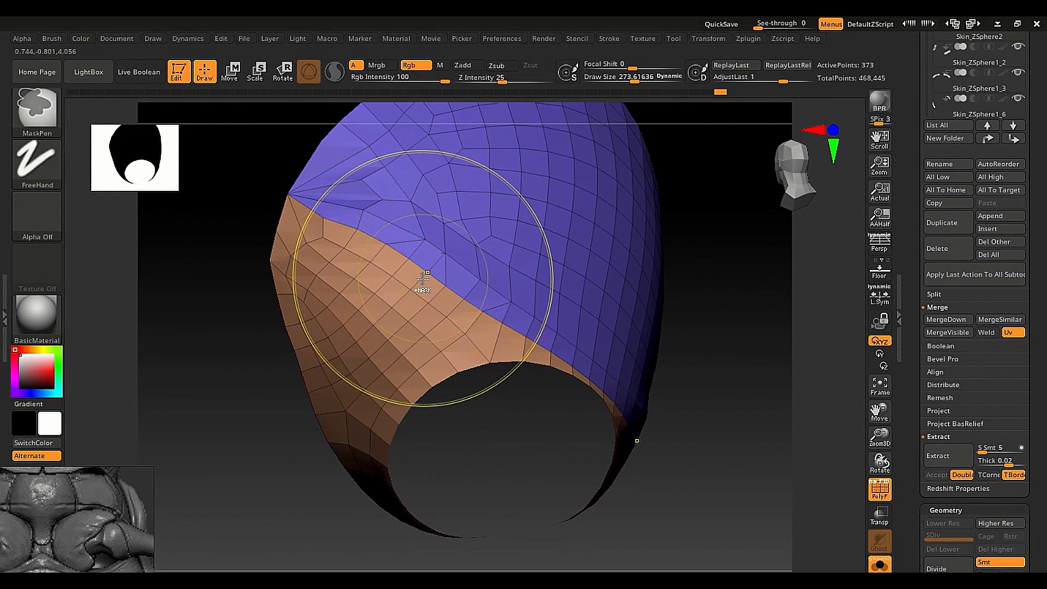
key("ctrl+w")
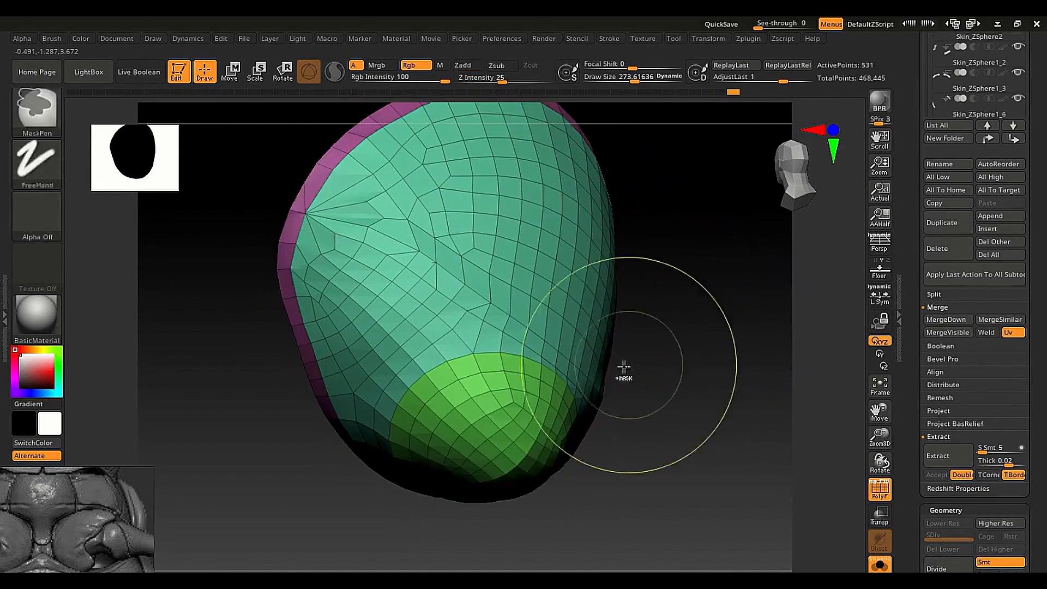
mouse_move(624, 366)
left_mouse_down()
mouse_move(489, 357)
mouse_move(528, 384)
mouse_move(567, 387)
left_mouse_up()
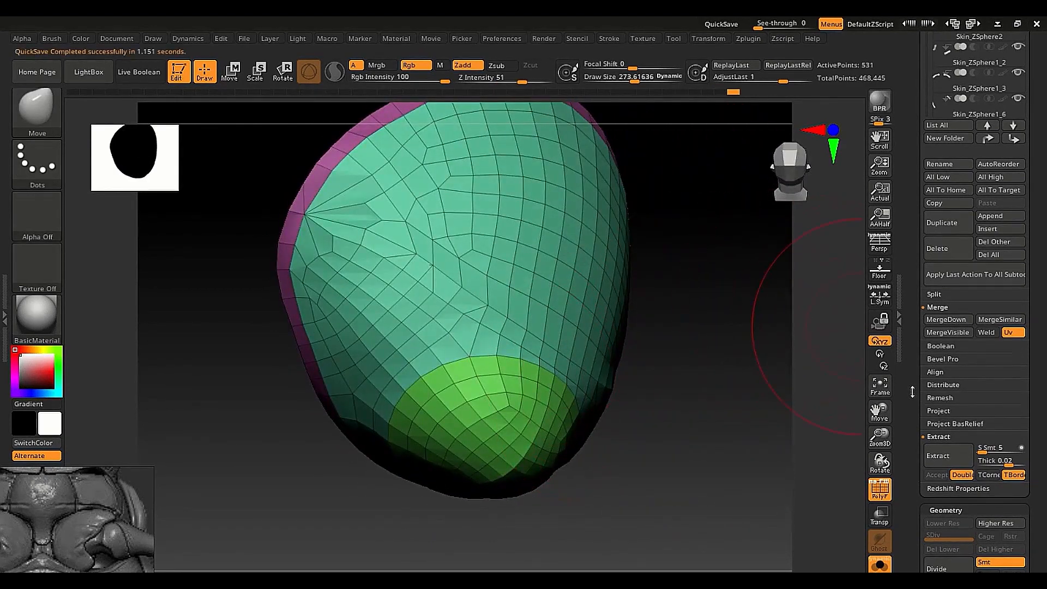
Remesh the tail plate with ZRemesher, using the KeepGroups and Same options.
left_click_drag(912, 391, 908, 240)
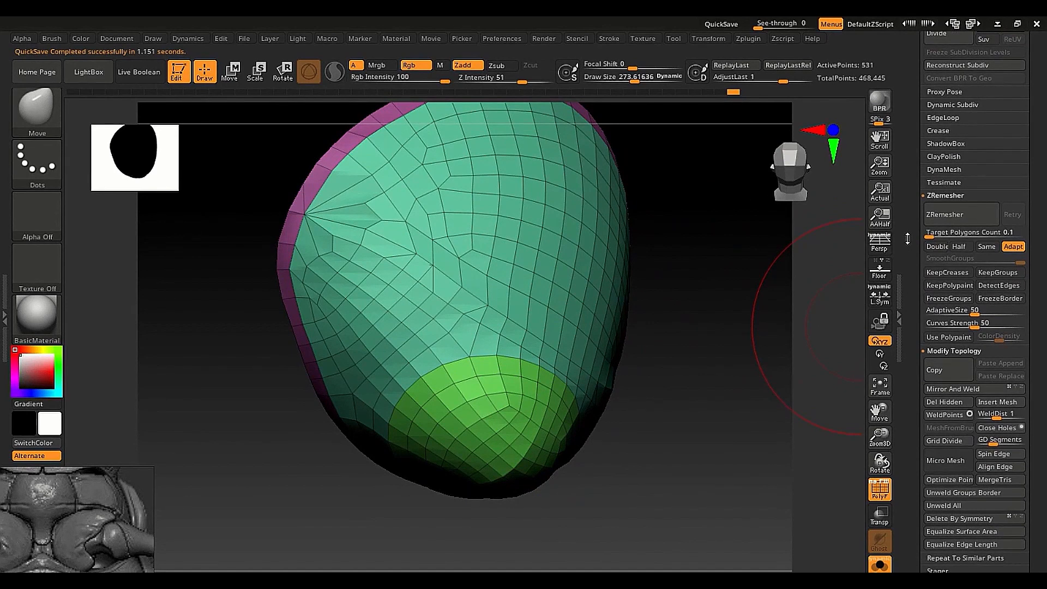
left_click(992, 273)
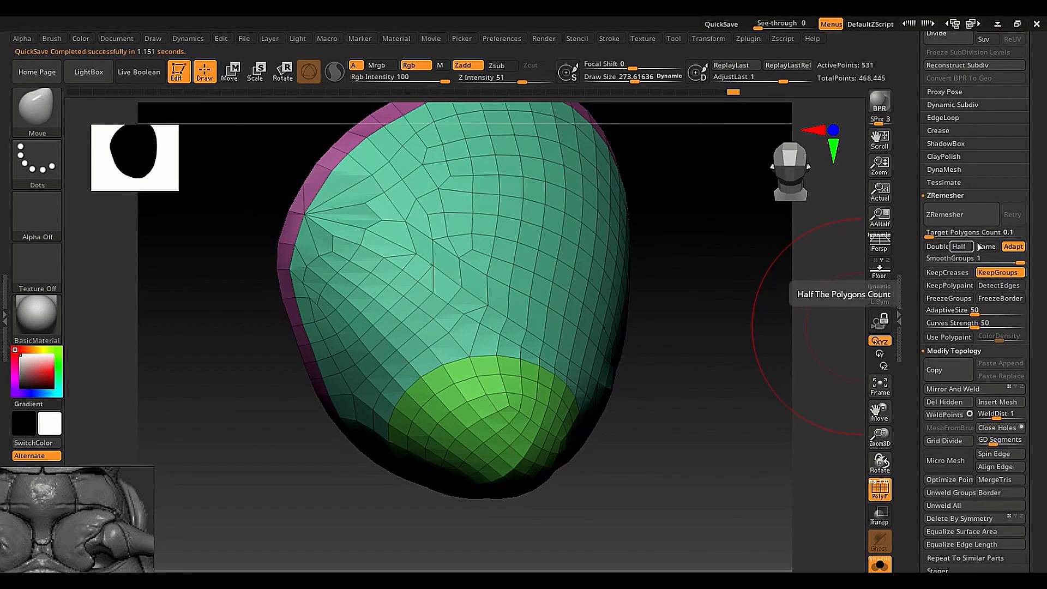
left_click(987, 247)
left_click(953, 218)
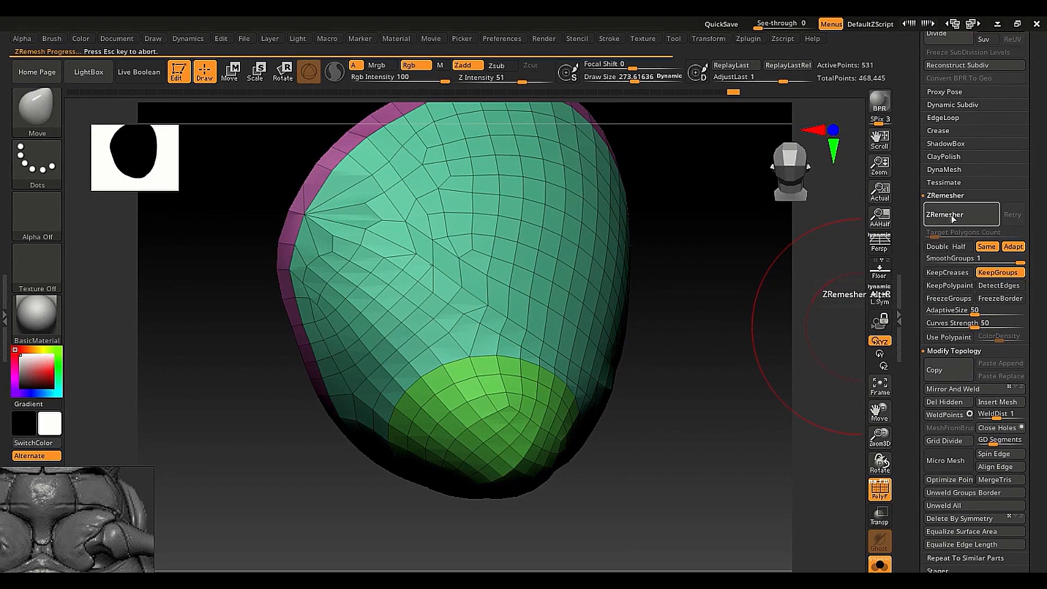
Show the whole body and pull the remeshed plate's side out of the underlying surface, using Move brush sizes of about 357 and 222.
mouse_move(656, 332)
left_mouse_down()
mouse_move(682, 261)
mouse_move(616, 307)
mouse_move(632, 327)
mouse_move(648, 300)
mouse_move(643, 276)
mouse_move(616, 374)
mouse_move(656, 316)
mouse_move(643, 469)
mouse_move(588, 453)
mouse_move(537, 327)
left_mouse_up()
key("ctrl")
key("ctrl+shift+s")
key("s")
mouse_move(536, 381)
right_mouse_down()
mouse_move(563, 388)
mouse_move(514, 316)
mouse_move(514, 327)
right_mouse_up()
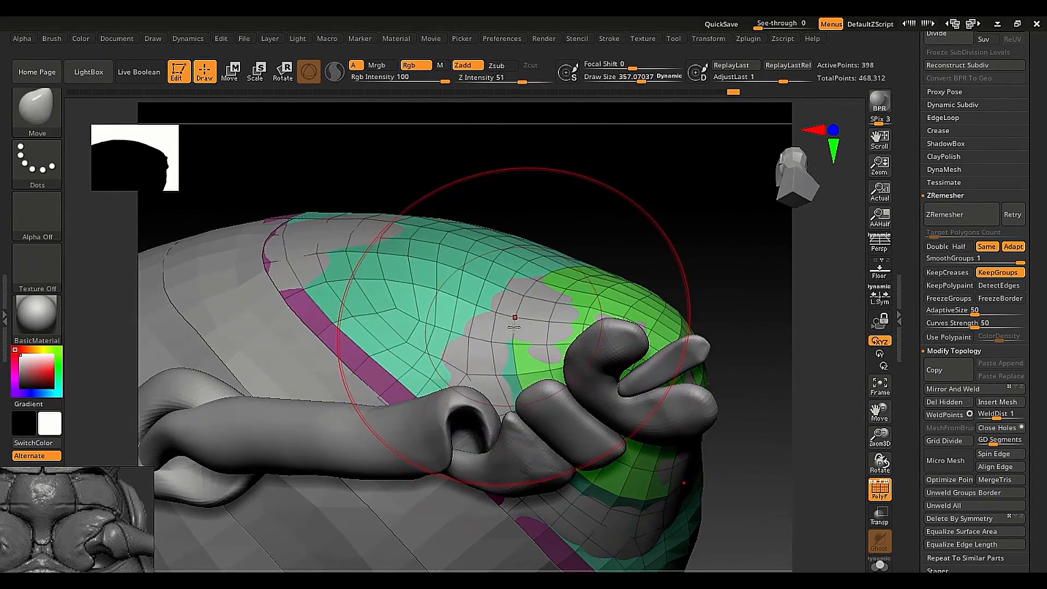
left_click_drag(508, 314, 506, 306)
key("s")
left_click_drag(519, 344, 516, 344)
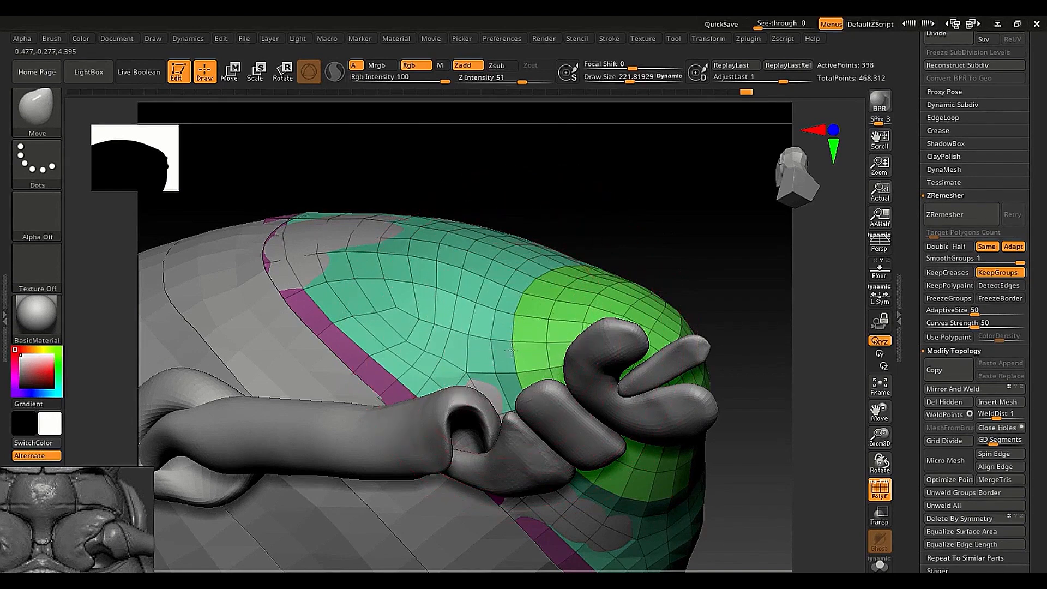
Fit the plate's border to the neighbouring segment along the underside and side, using Move brush sizes of about 314, 339 and 412.
right_click_drag(511, 351, 545, 433)
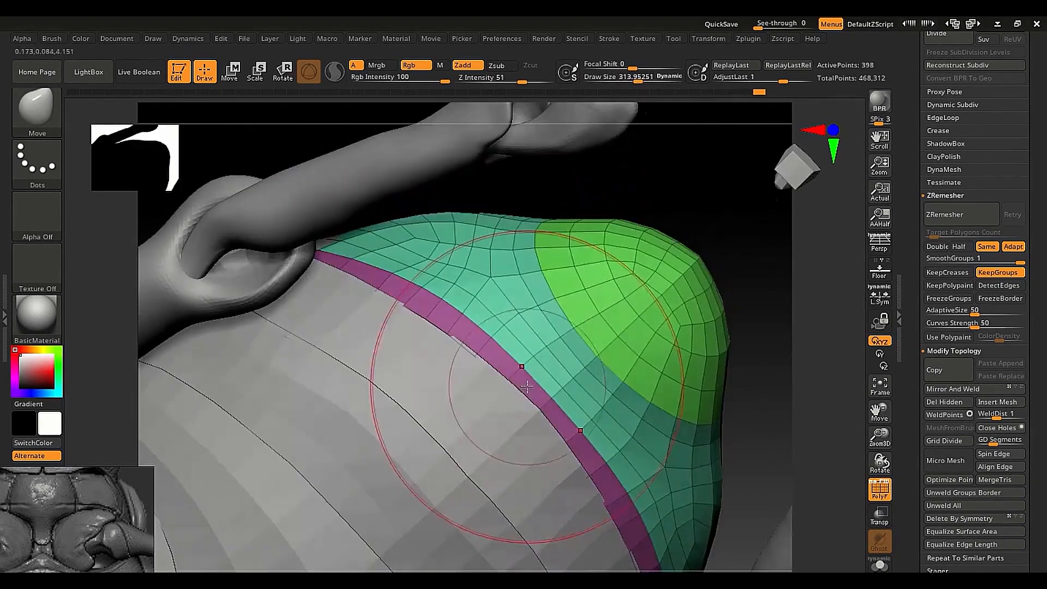
key("bracketright")
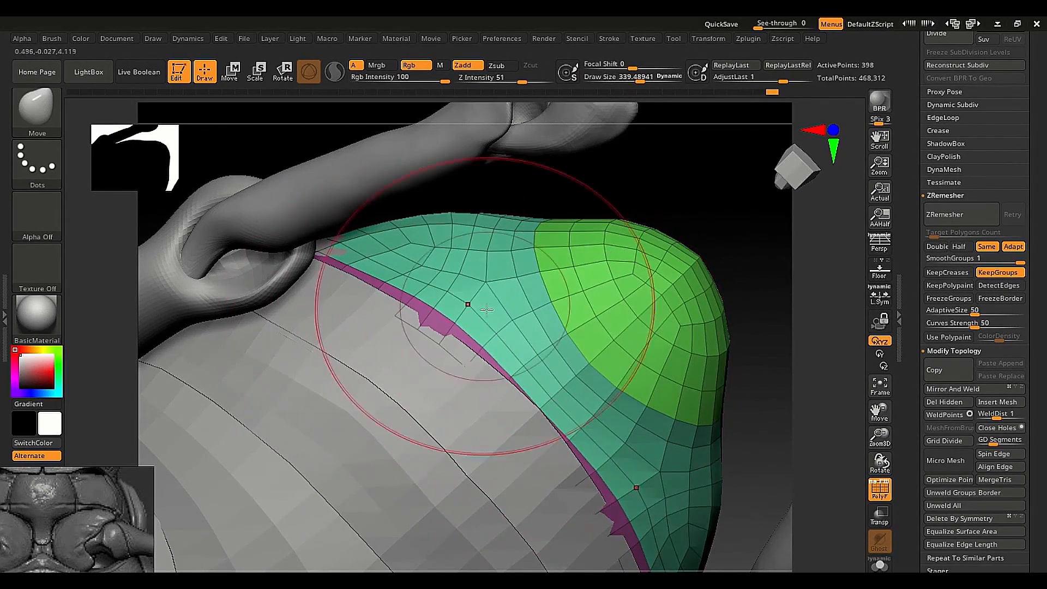
right_click_drag(484, 299, 388, 263)
right_click_drag(442, 311, 433, 341)
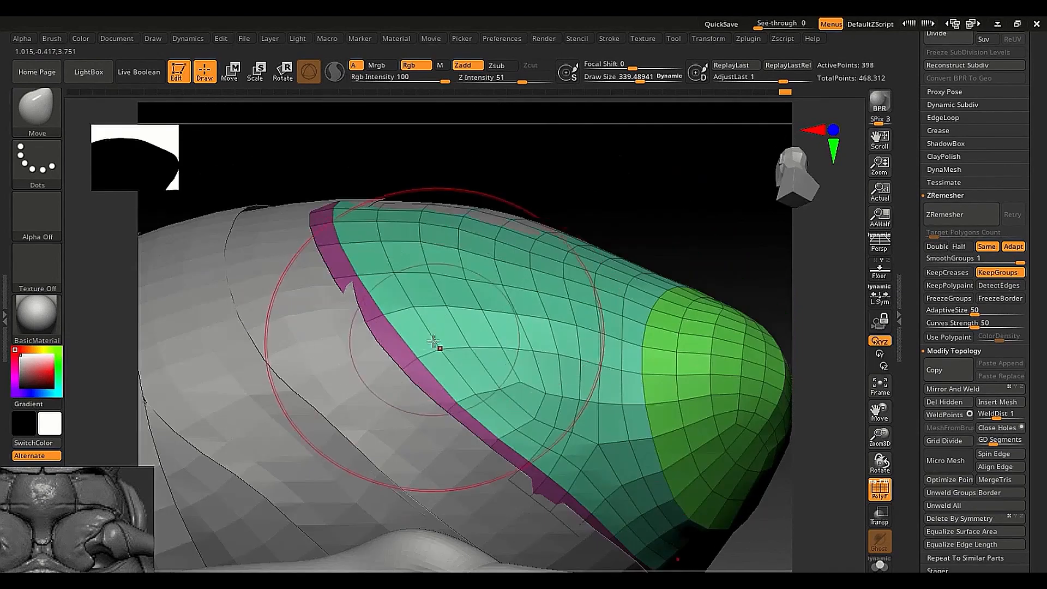
key("bracketright")
left_click_drag(425, 312, 424, 304)
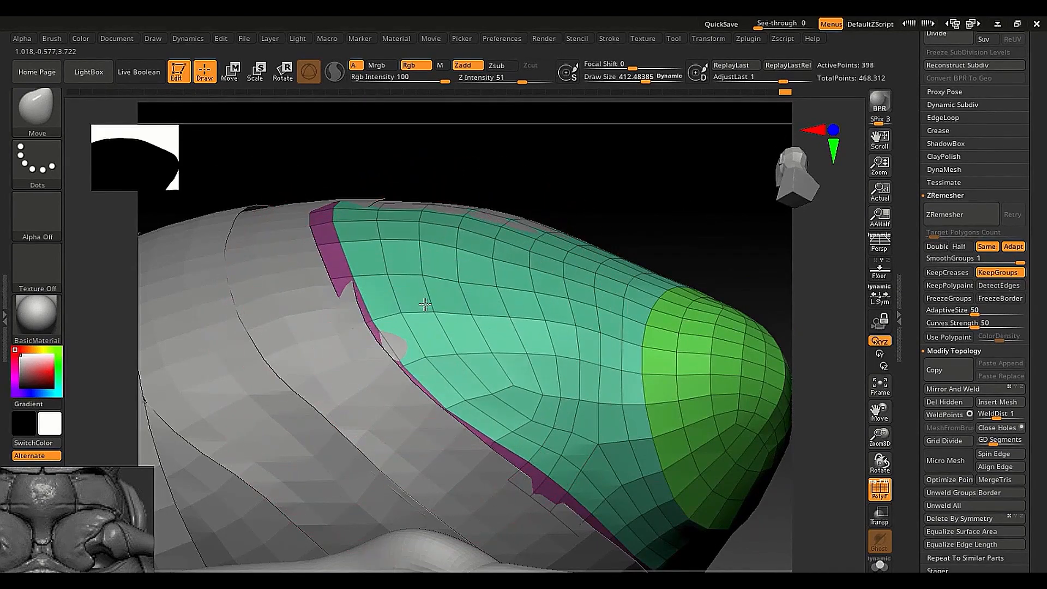
right_click_drag(428, 308, 492, 281)
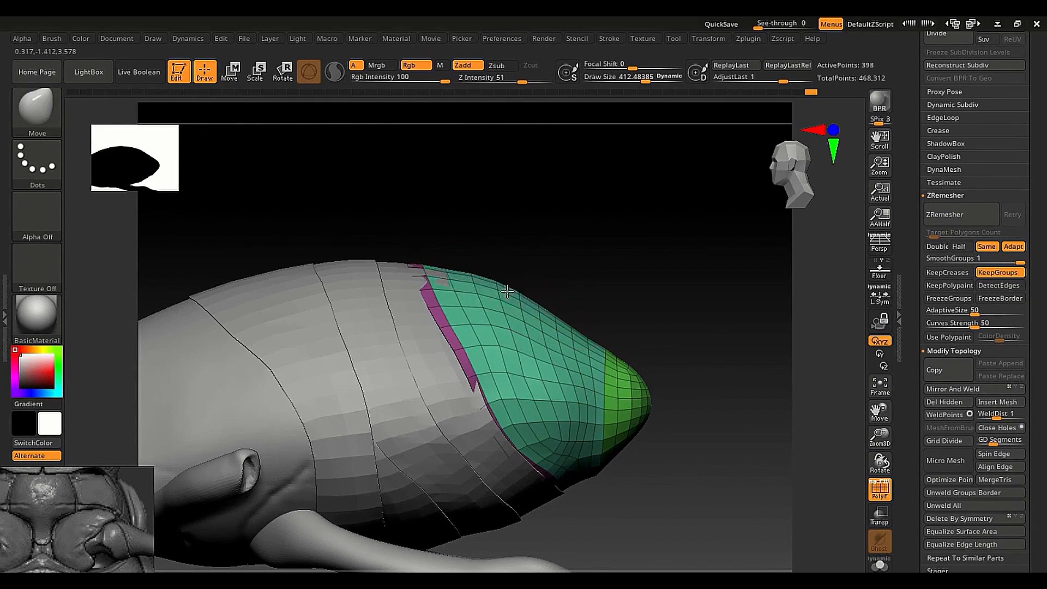
Reselect the tail plate and adjust its side border against the neighbouring segment with the Move brush at a draw size of about 274.
left_click(416, 317, "alt")
right_click_drag(416, 317, 442, 376)
right_click_drag(442, 376, 461, 404, "ctrl")
left_click(486, 402, "alt")
key("s")
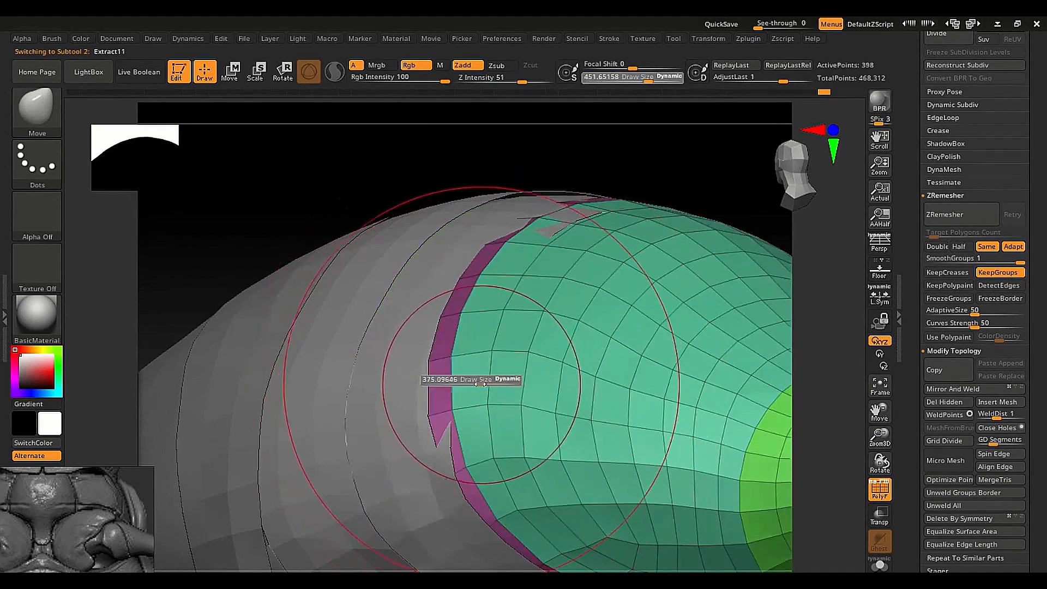
left_click_drag(480, 384, 472, 384)
right_click_drag(473, 383, 447, 375)
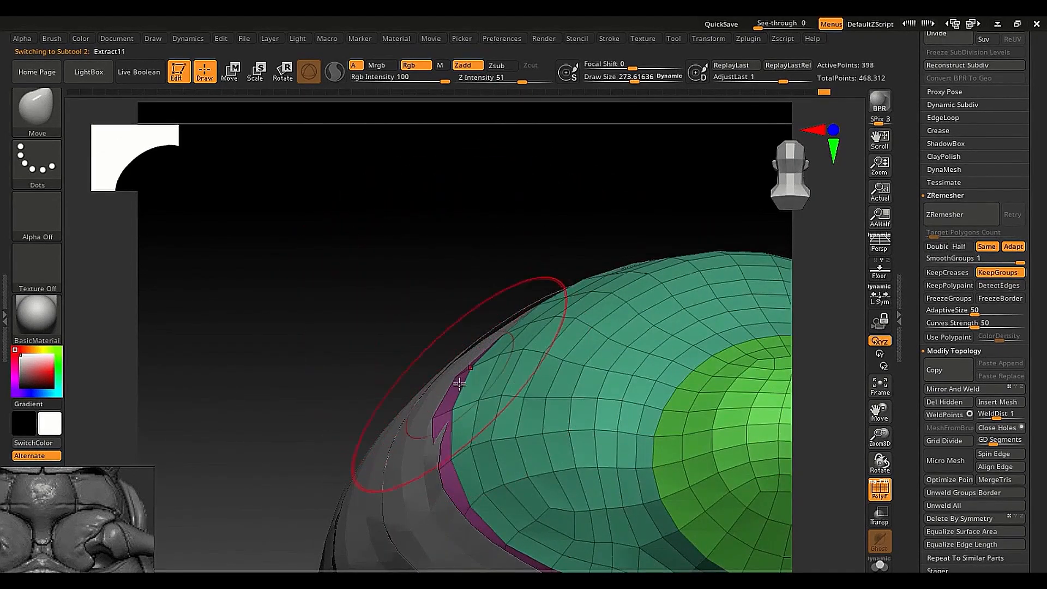
mouse_move(449, 432)
right_mouse_down()
mouse_move(440, 462)
mouse_move(435, 446)
right_mouse_up()
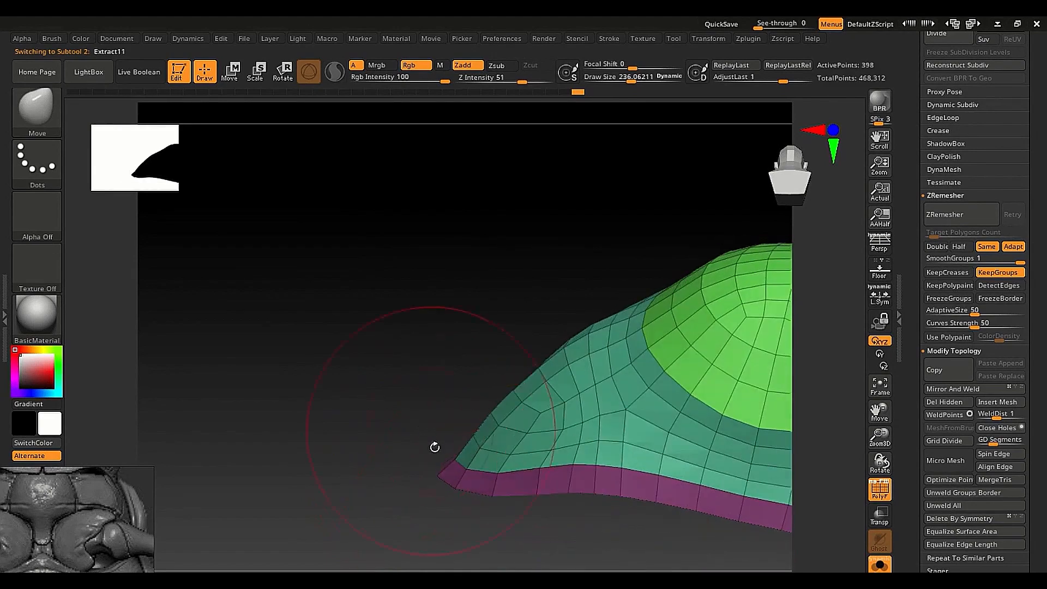
Reshape the border strip's corner tip on the isolated tail plate with the Move brush at a draw size of about 95.
key("s")
left_click_drag(443, 477, 426, 477)
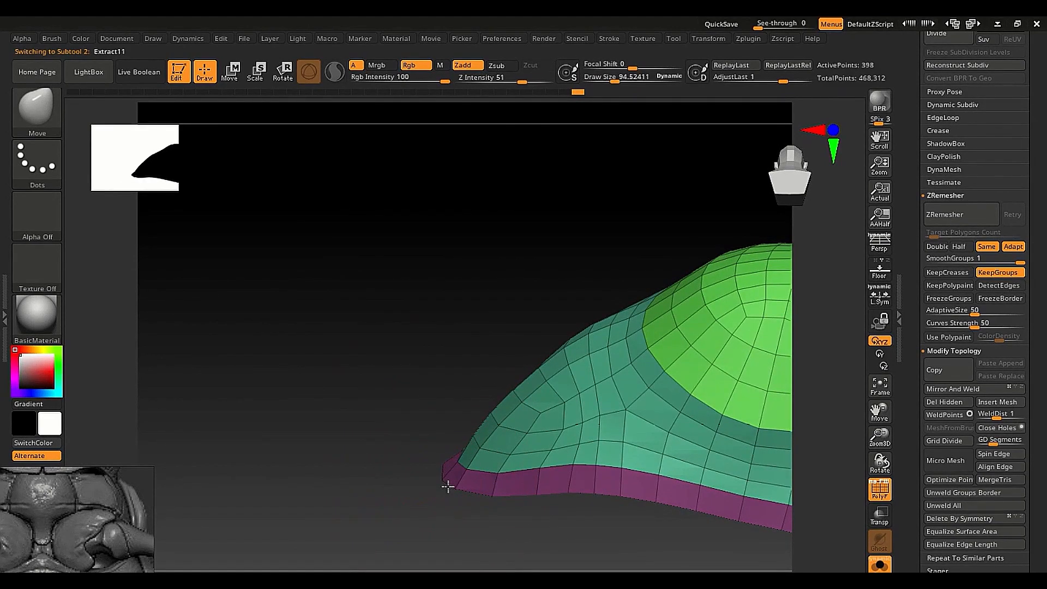
right_click_drag(447, 486, 417, 469)
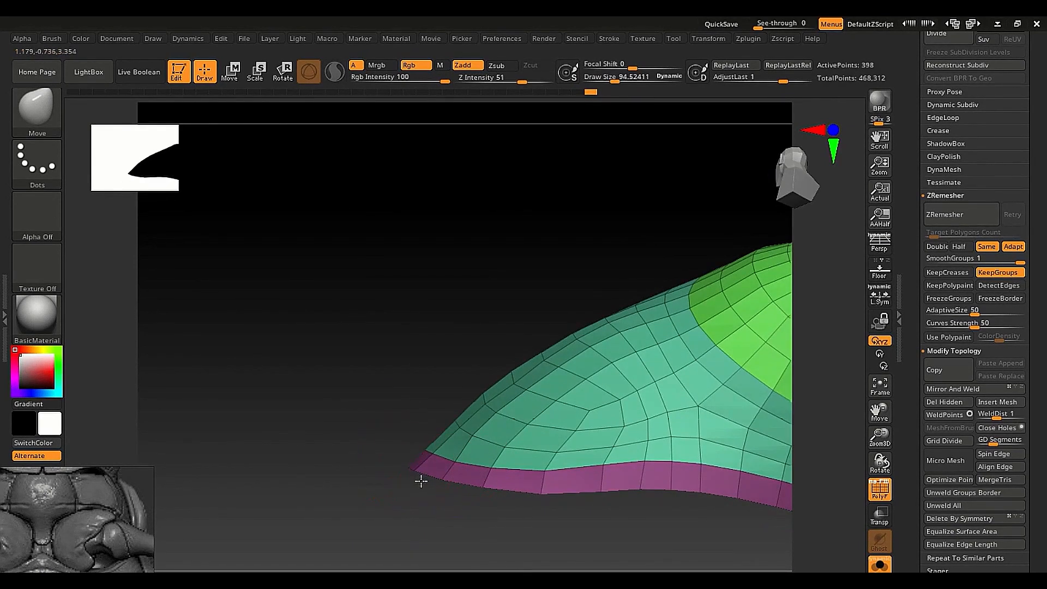
left_click(420, 480)
right_click_drag(430, 435, 420, 533)
Show the whole body, select the segment in front of the tail plate and raise its rear edge with the Move brush at about 229.
key("s")
left_click_drag(433, 470, 446, 469)
mouse_move(448, 469)
right_mouse_down()
mouse_move(486, 409)
mouse_move(621, 254)
right_mouse_up()
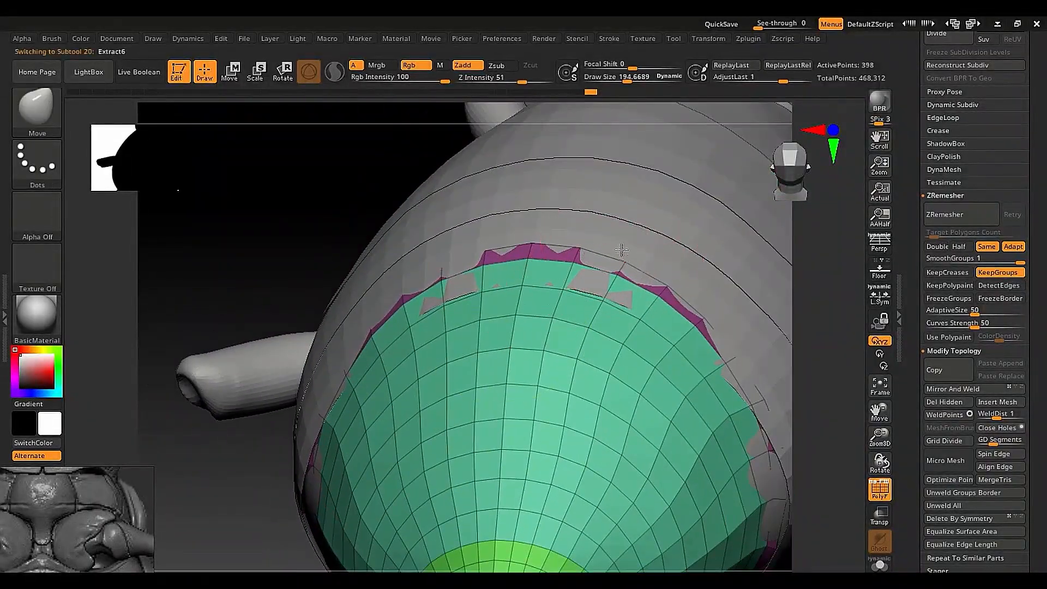
left_click(619, 258, "alt")
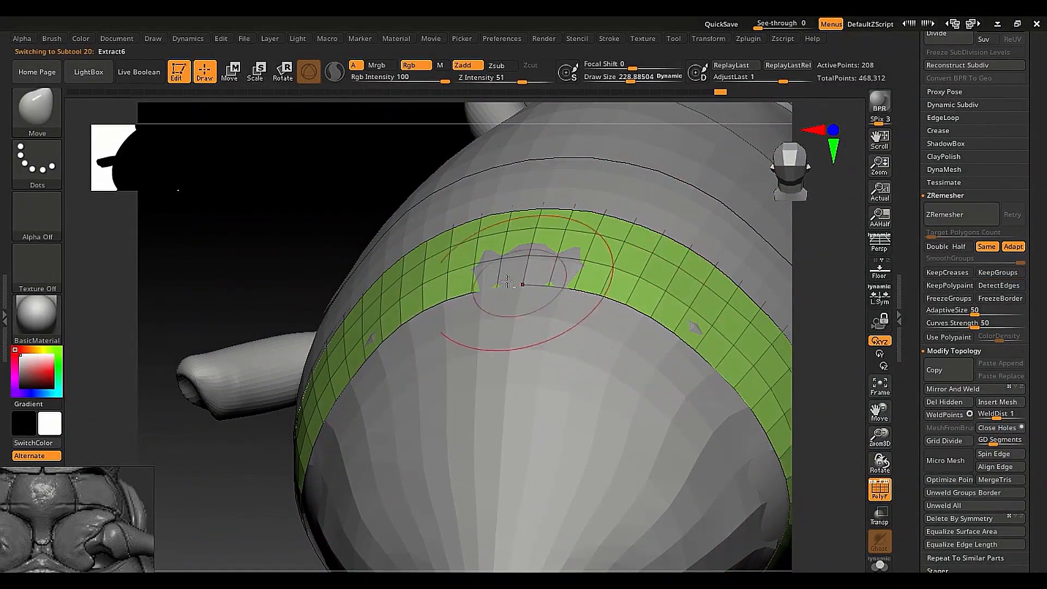
left_click_drag(507, 281, 501, 281)
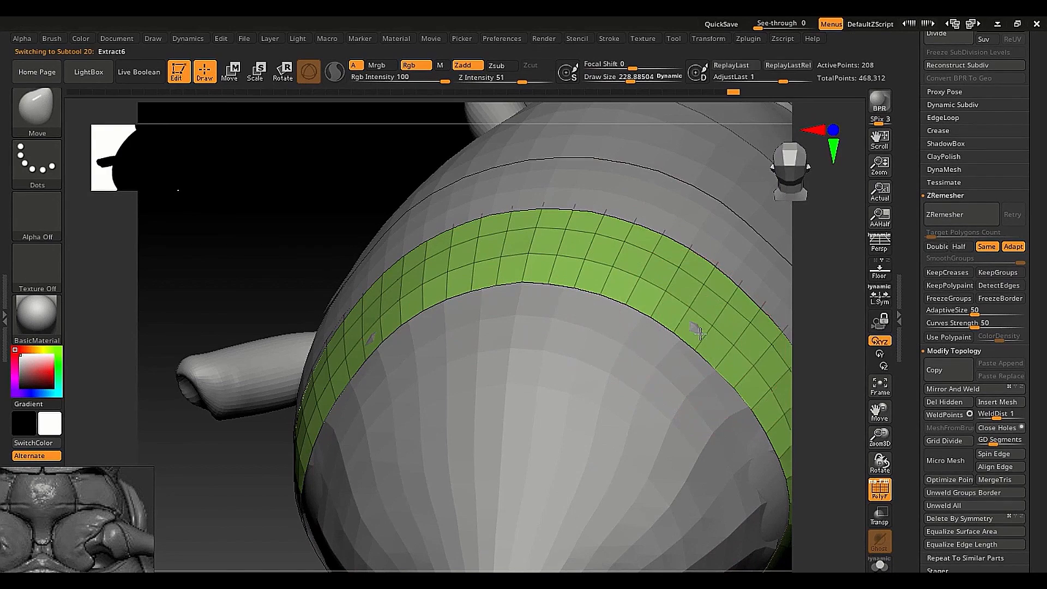
Refine the joint between tail plate and neighbouring segment with the Move brush at about 251, and hide the polygroup wireframe.
mouse_move(703, 348)
right_mouse_down()
mouse_move(601, 339)
mouse_move(570, 353)
right_mouse_up()
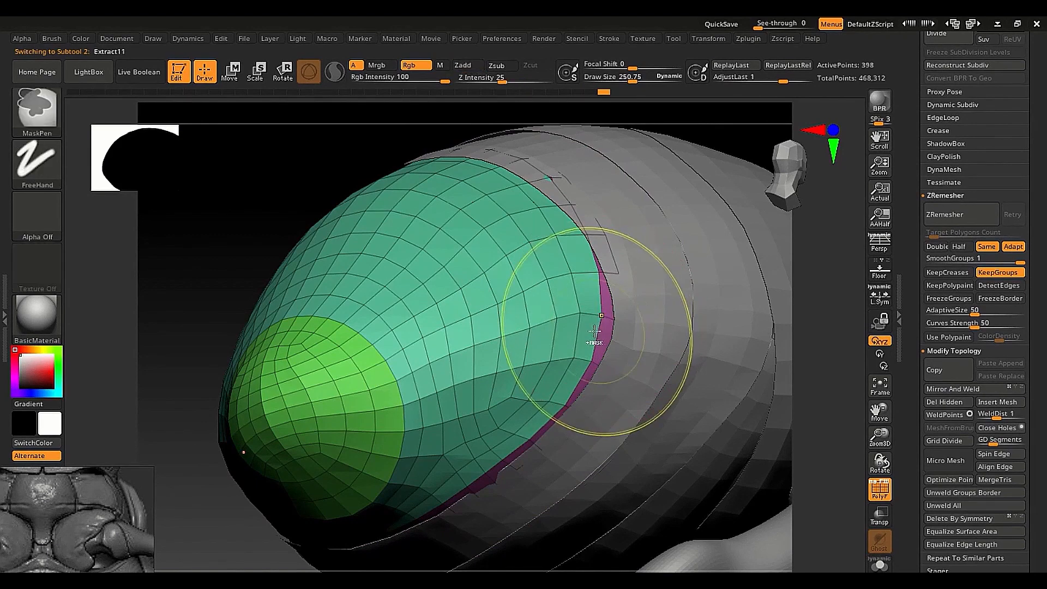
right_click_drag(596, 327, 517, 347)
left_click(517, 485, "alt")
right_click_drag(517, 484, 507, 442, "ctrl")
left_click(535, 385, "alt")
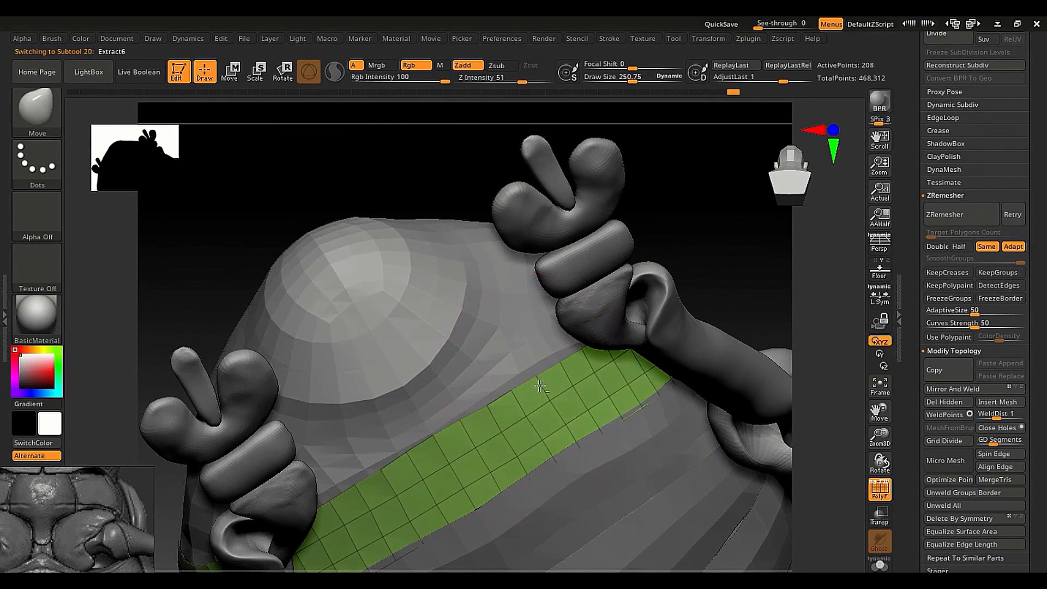
right_click_drag(479, 429, 562, 410)
left_click(482, 430, "alt")
key("shift+f")
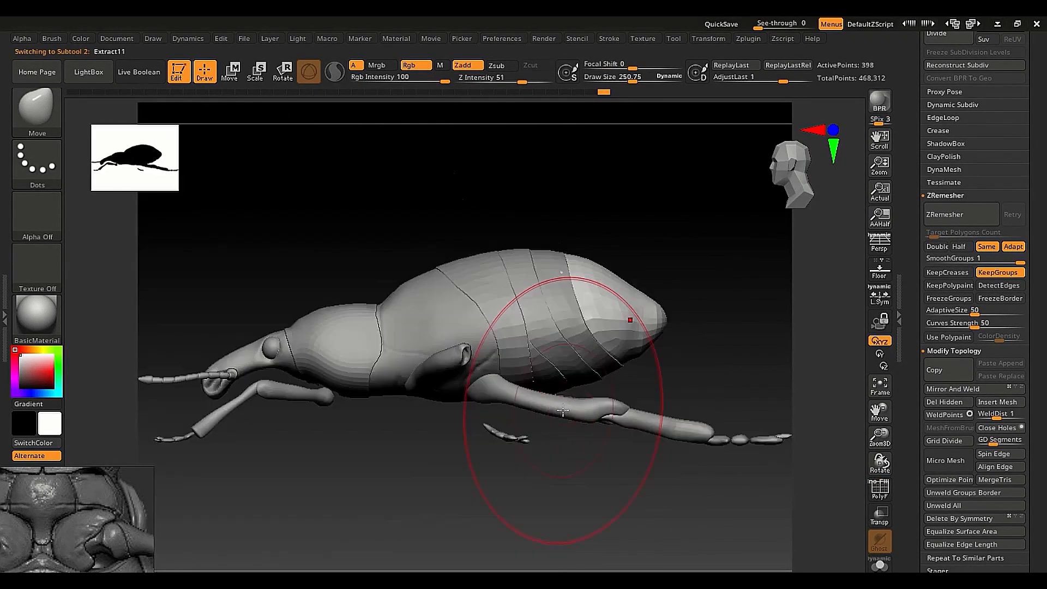